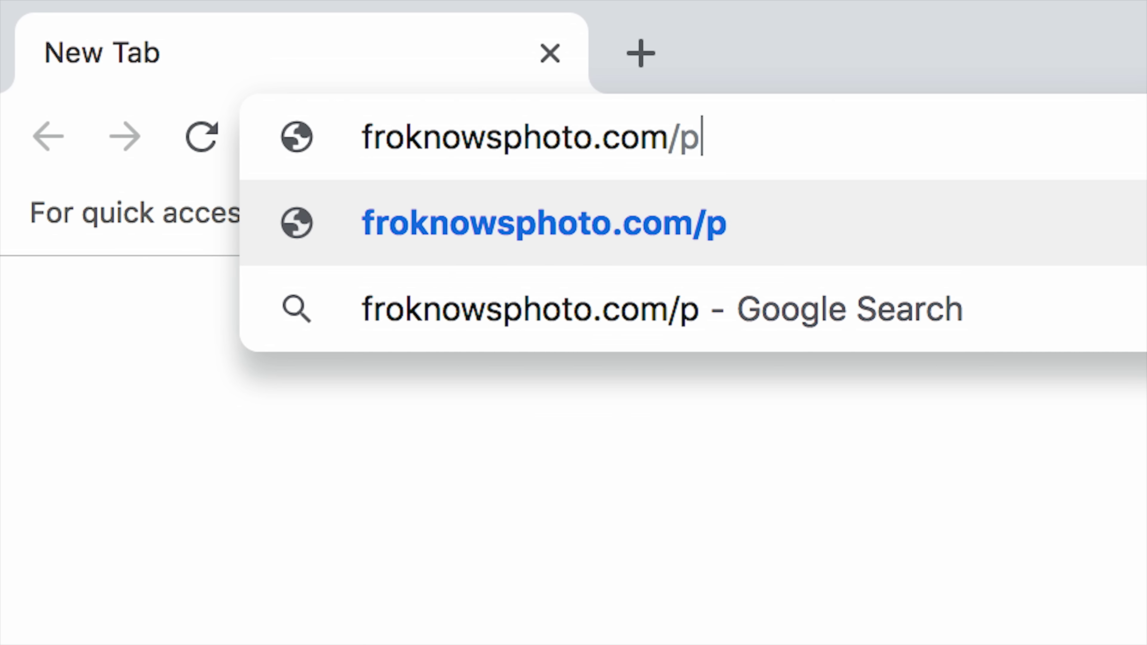
# Load froknowsphoto.com/presets in the browser to show the FroPack presets page.
pyautogui.write('resets')
pyautogui.press('Return')
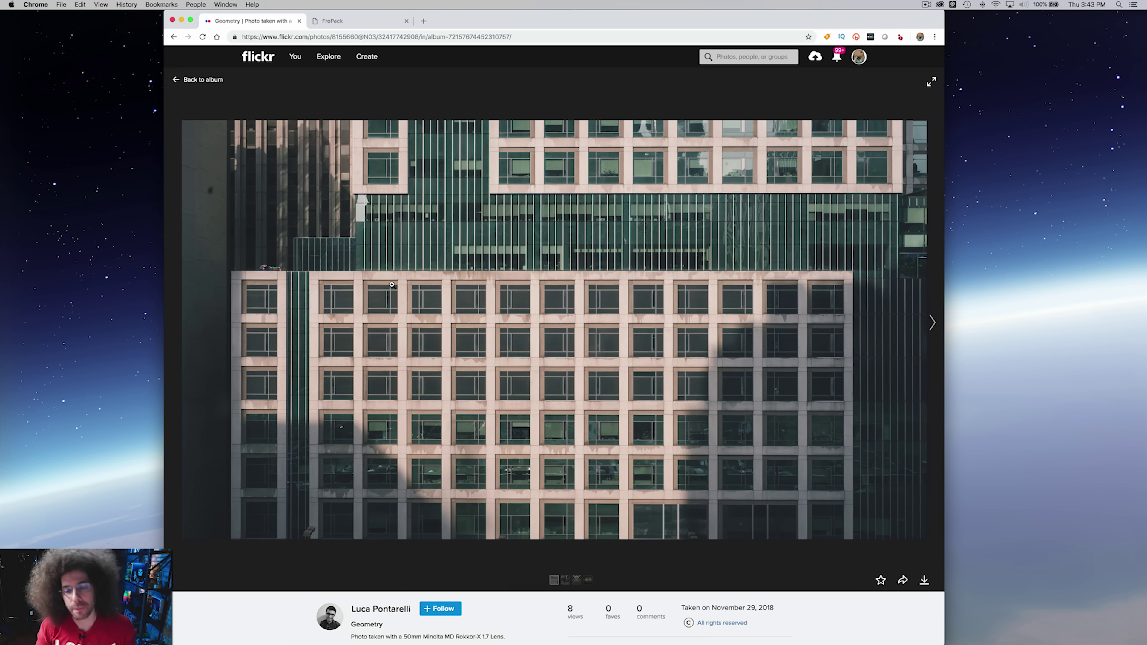
# Read the Geometry photo's EXIF (Sony ILCE-7M3, 50mm Minolta lens), then enlarge the photo.
pyautogui.scroll(-6, 451, 275)
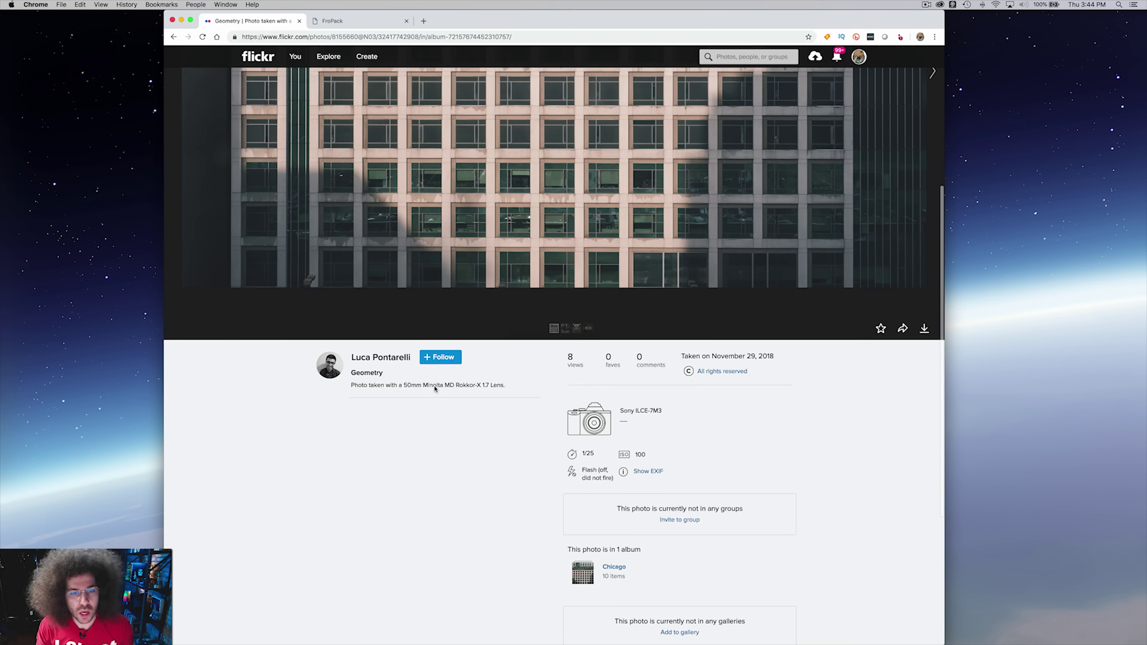
pyautogui.scroll(5, 434, 386)
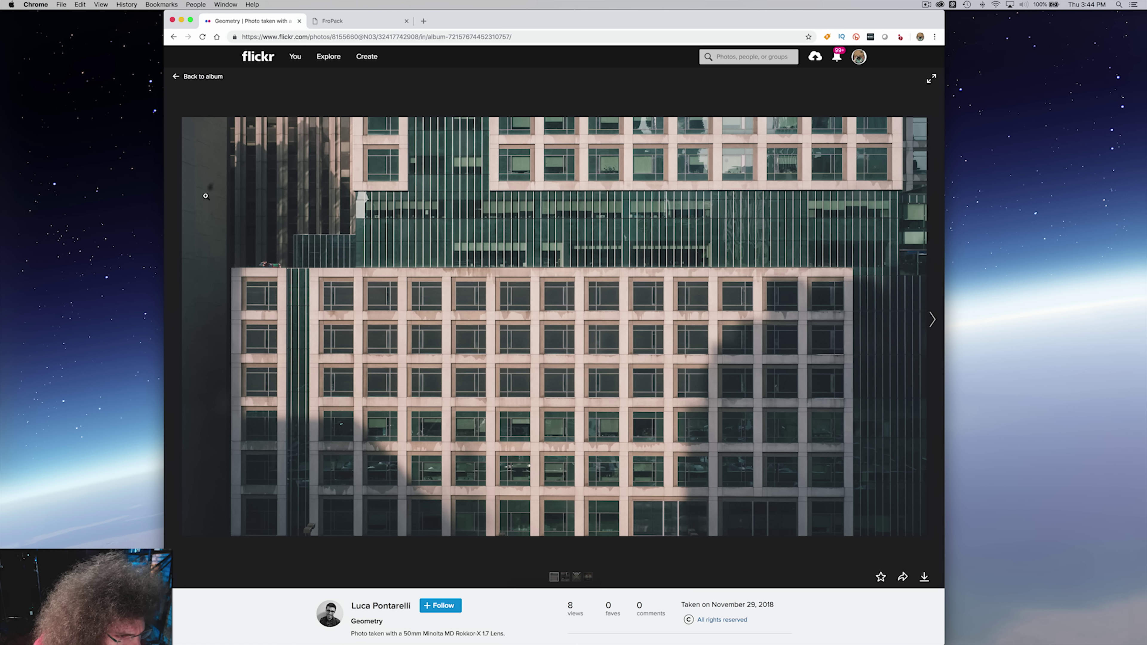
pyautogui.click(210, 187)
# Return the Geometry photo to normal view and scroll through its info and back.
pyautogui.click(220, 172)
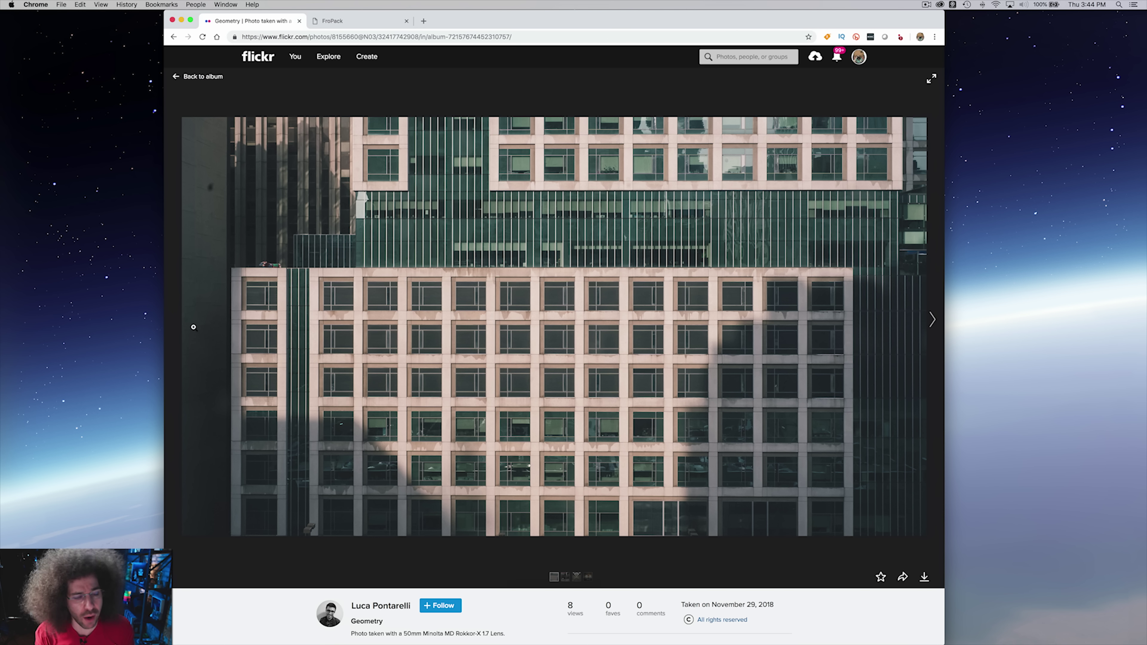
pyautogui.scroll(-3, 196, 326)
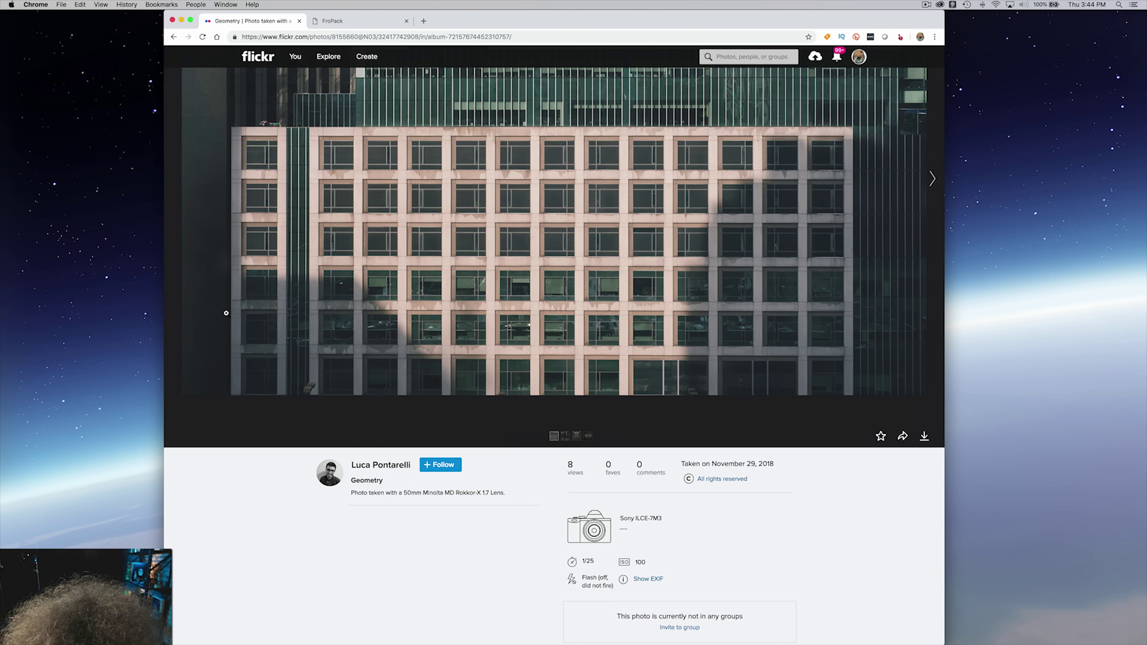
pyautogui.scroll(3, 252, 313)
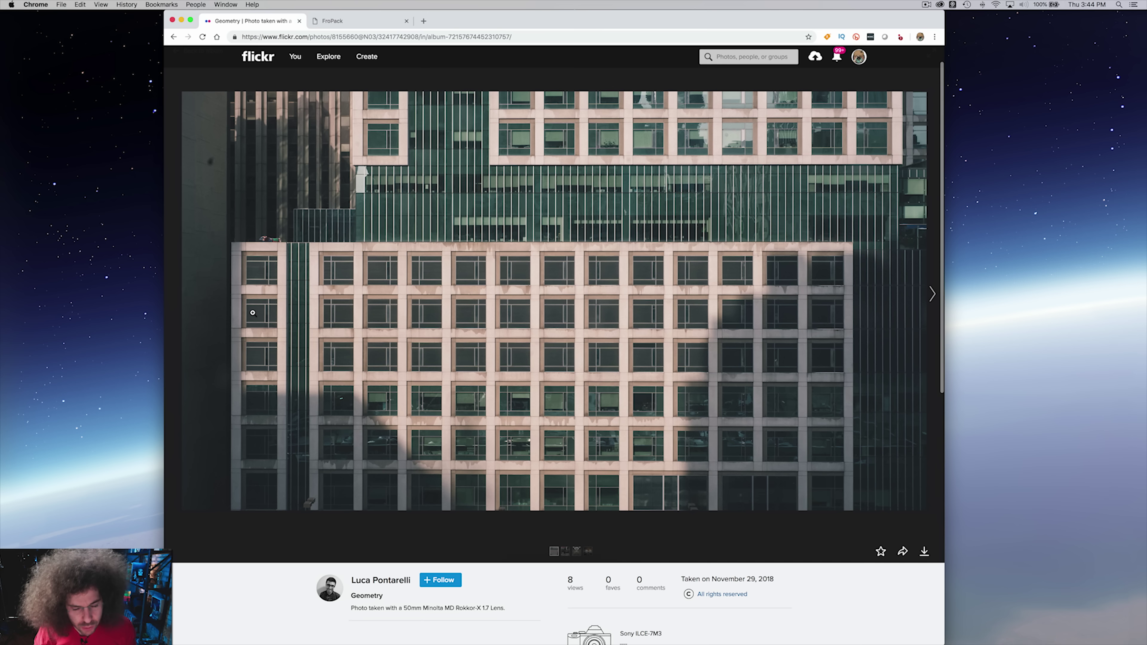
pyautogui.scroll(1, 252, 312)
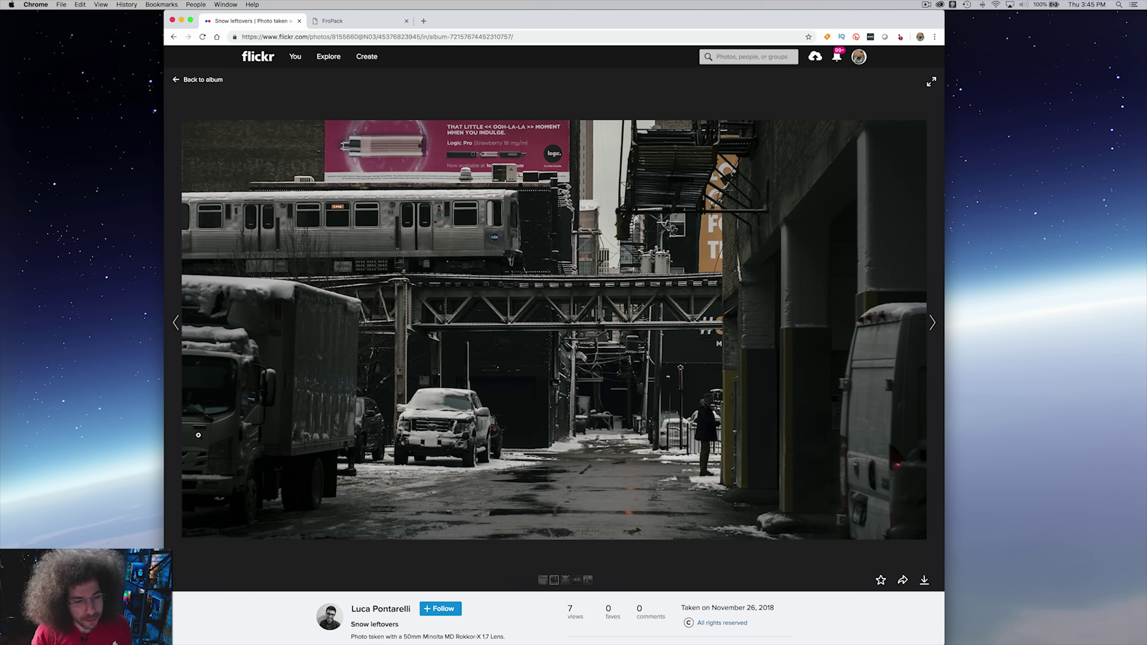
pyautogui.scroll(-5, 198, 435)
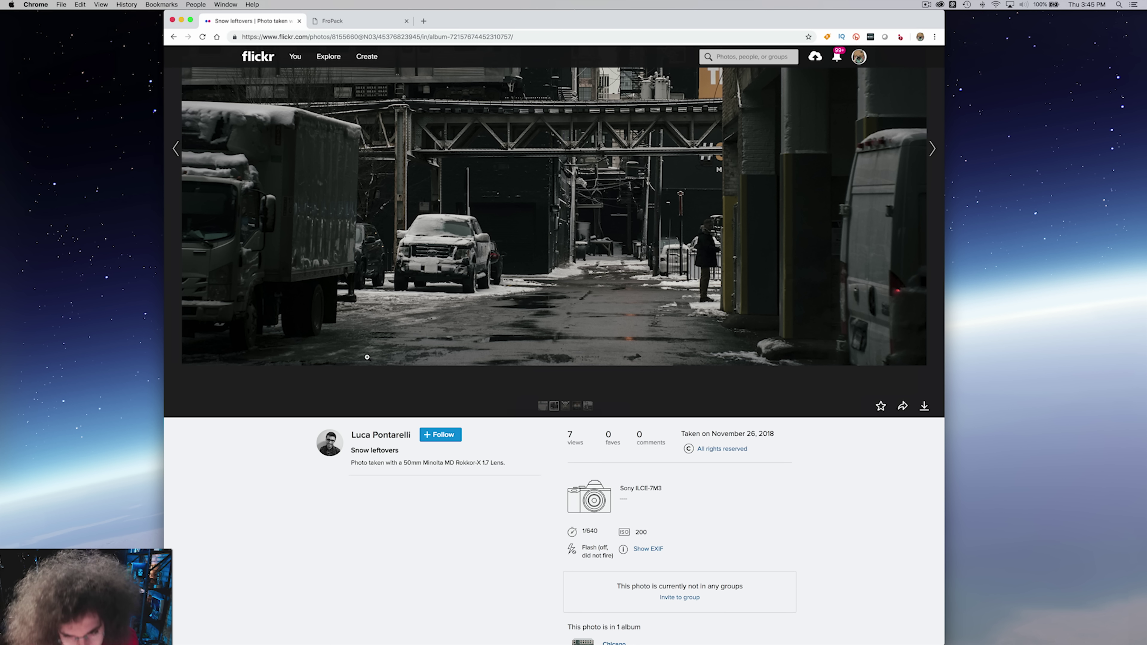
pyautogui.scroll(5, 367, 357)
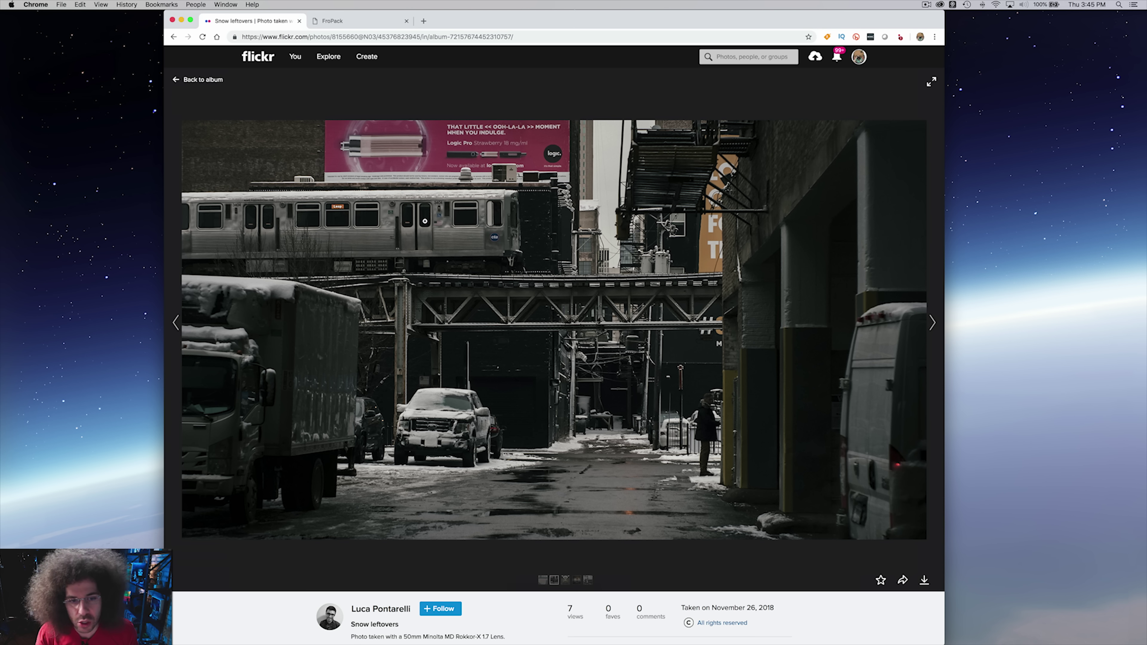
pyautogui.click(482, 250)
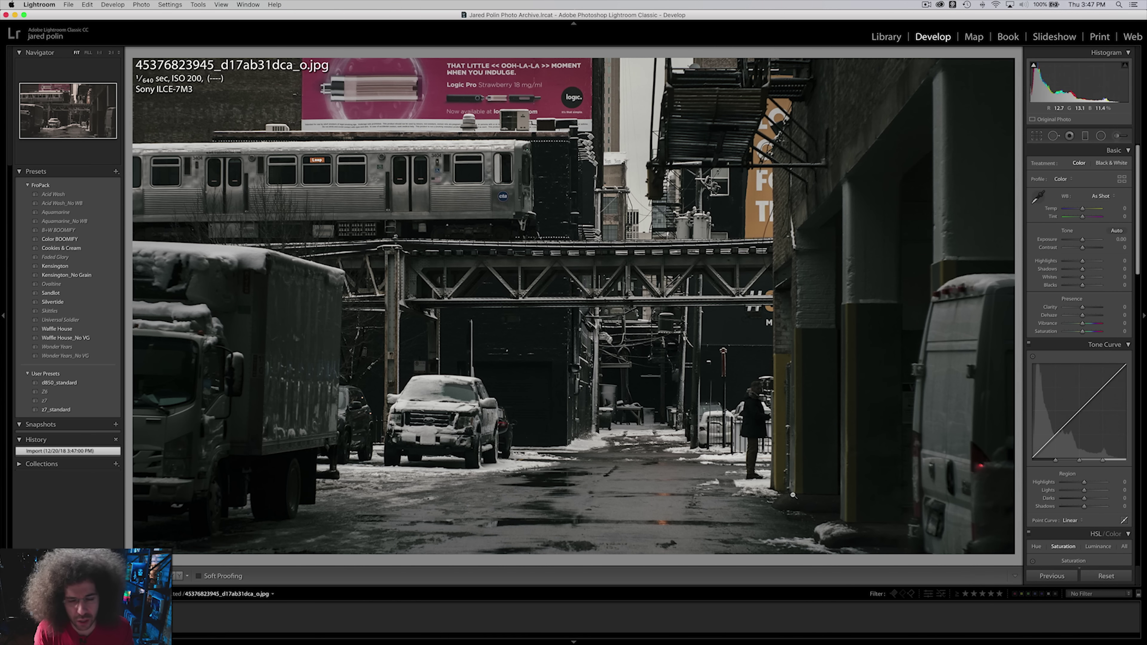
# Convert the snowy alley photo to black and white, raising Exposure, Contrast, Clarity, Shadows (+32) and Whites.
pyautogui.click(1109, 165)
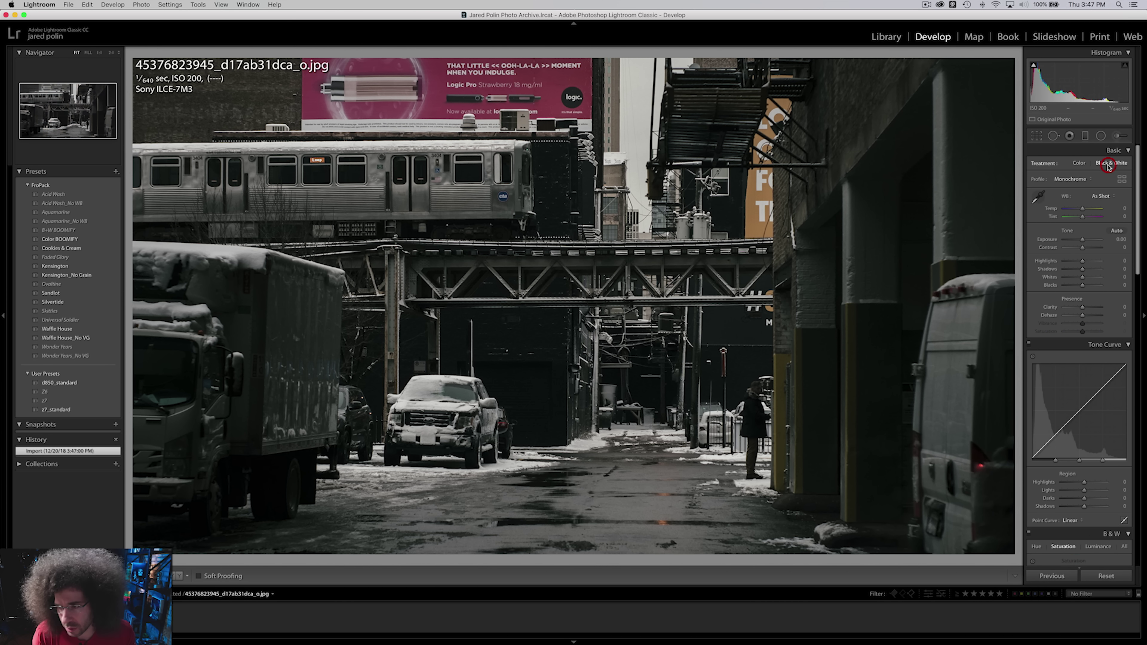
pyautogui.moveTo(1082, 239); pyautogui.dragTo(1090, 254)
pyautogui.moveTo(1083, 307); pyautogui.dragTo(1088, 307)
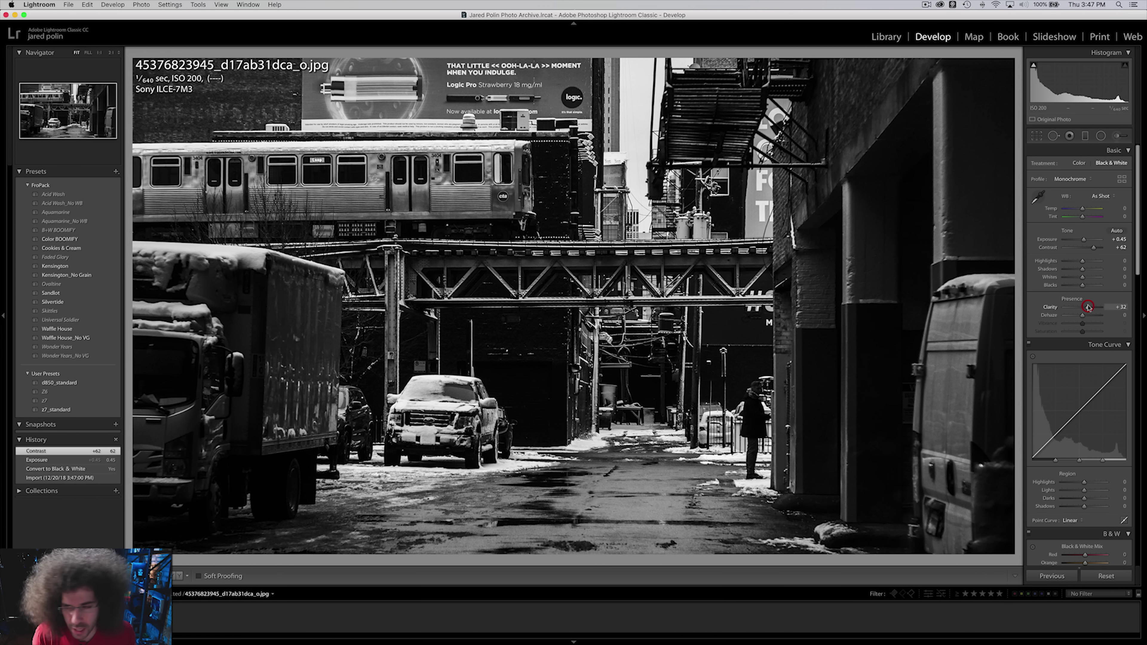
pyautogui.moveTo(1083, 269); pyautogui.dragTo(1076, 263)
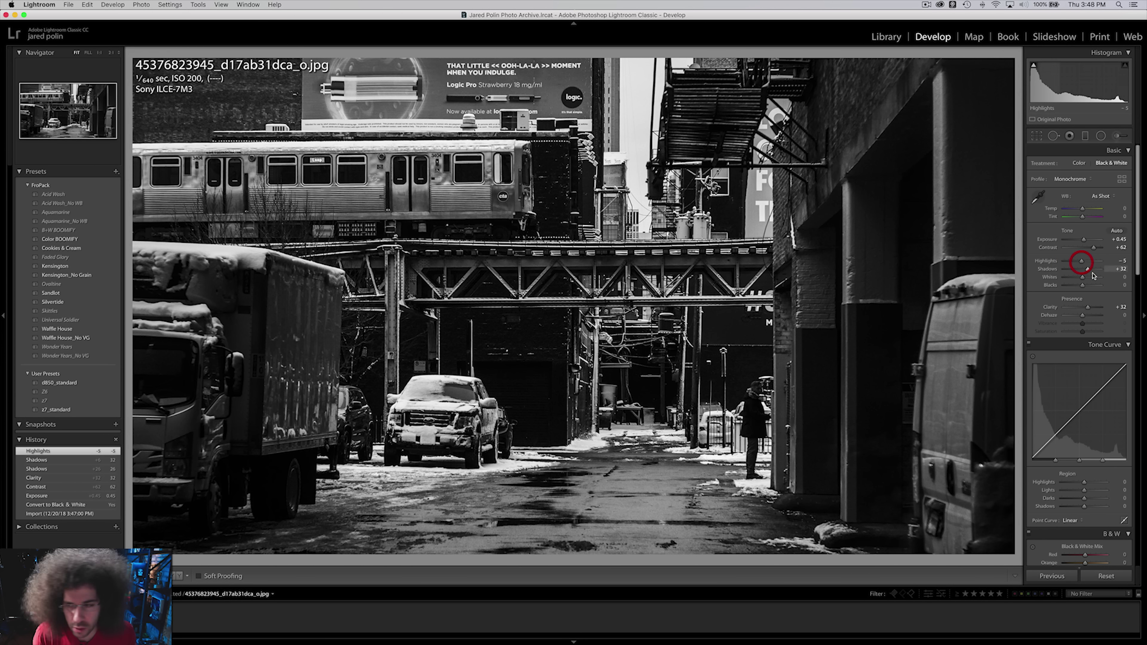
pyautogui.moveTo(1088, 277); pyautogui.dragTo(1085, 243)
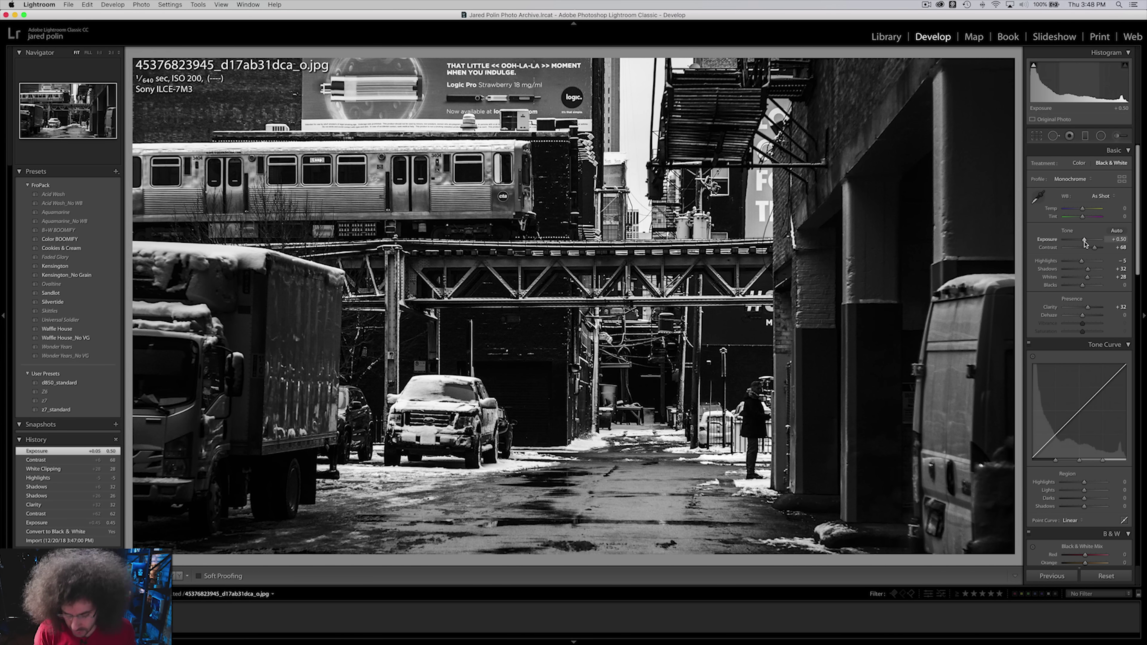
# Compare against the colour original, then save the edit as a new snapshot.
pyautogui.press('\\')
pyautogui.press('\\')
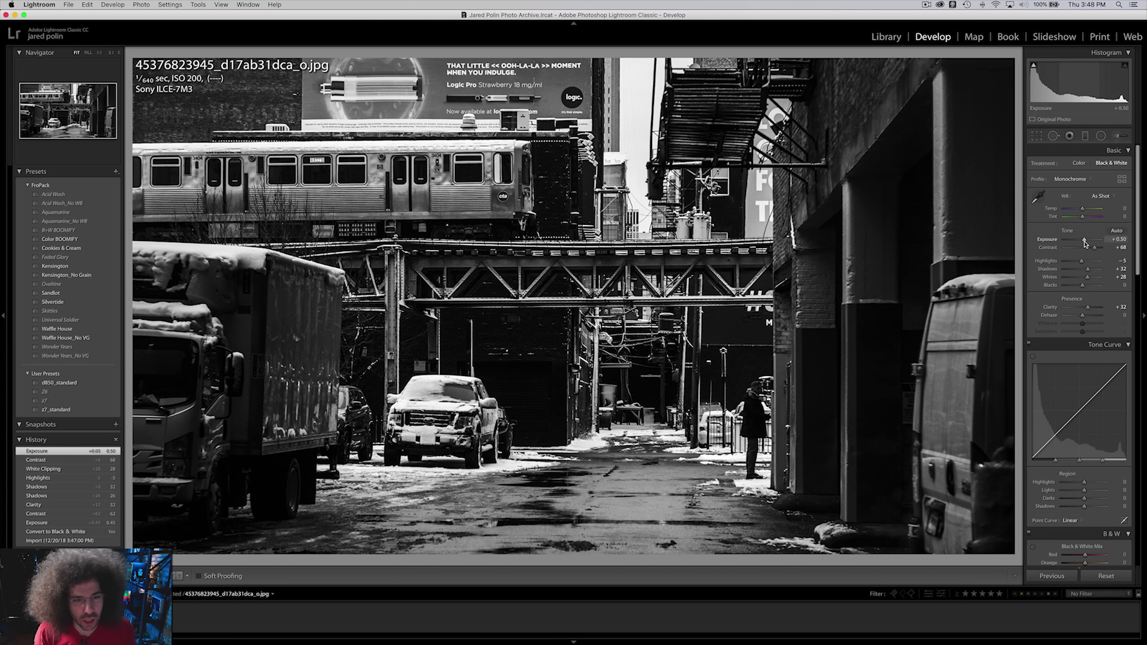
pyautogui.press('\\')
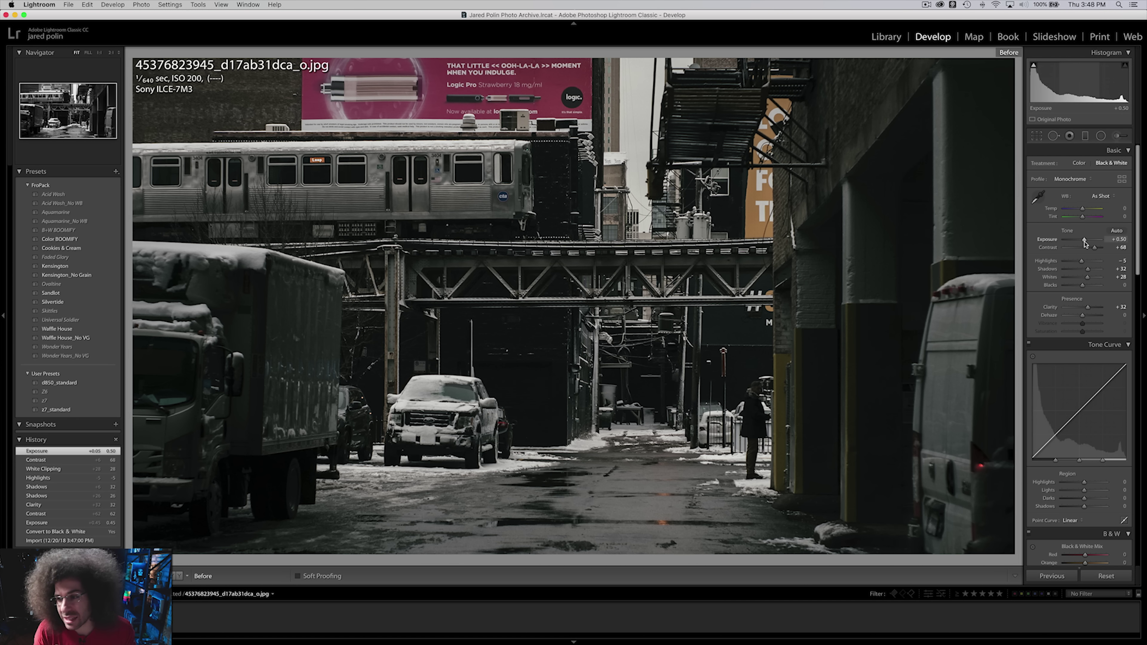
pyautogui.press('\\')
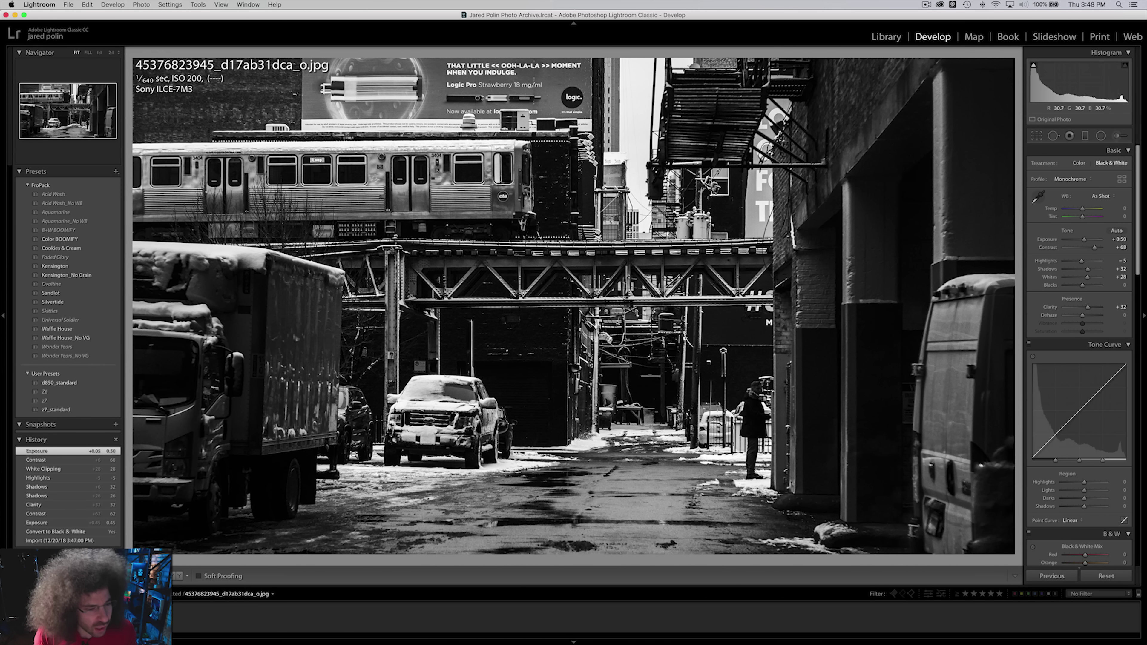
pyautogui.click(116, 424)
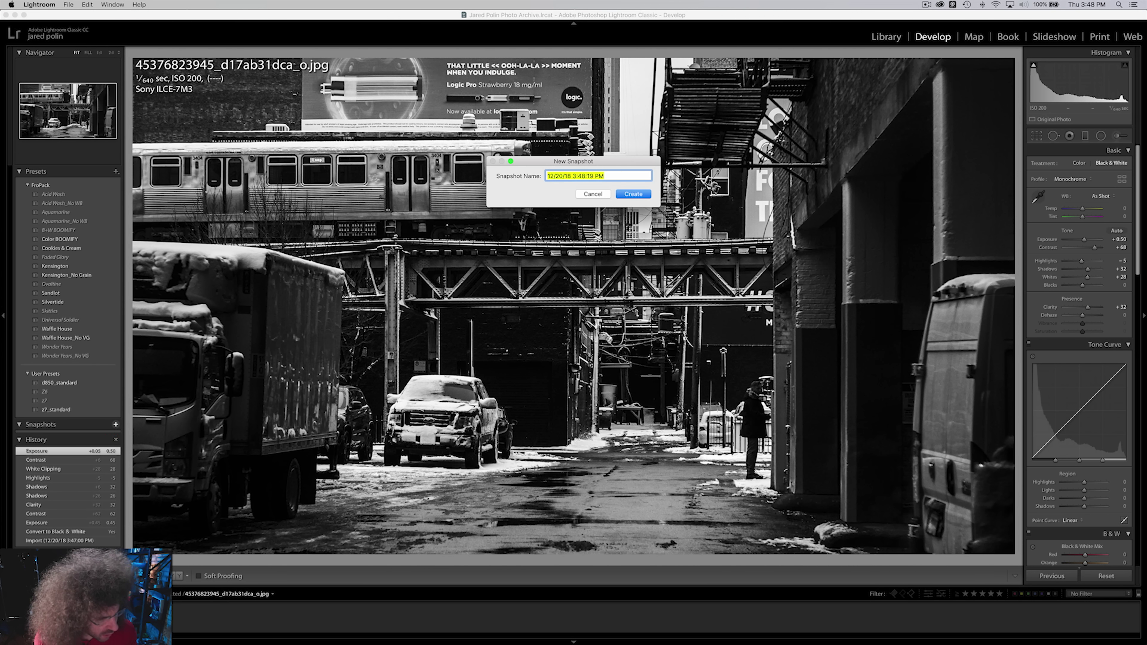
pyautogui.press('Return')
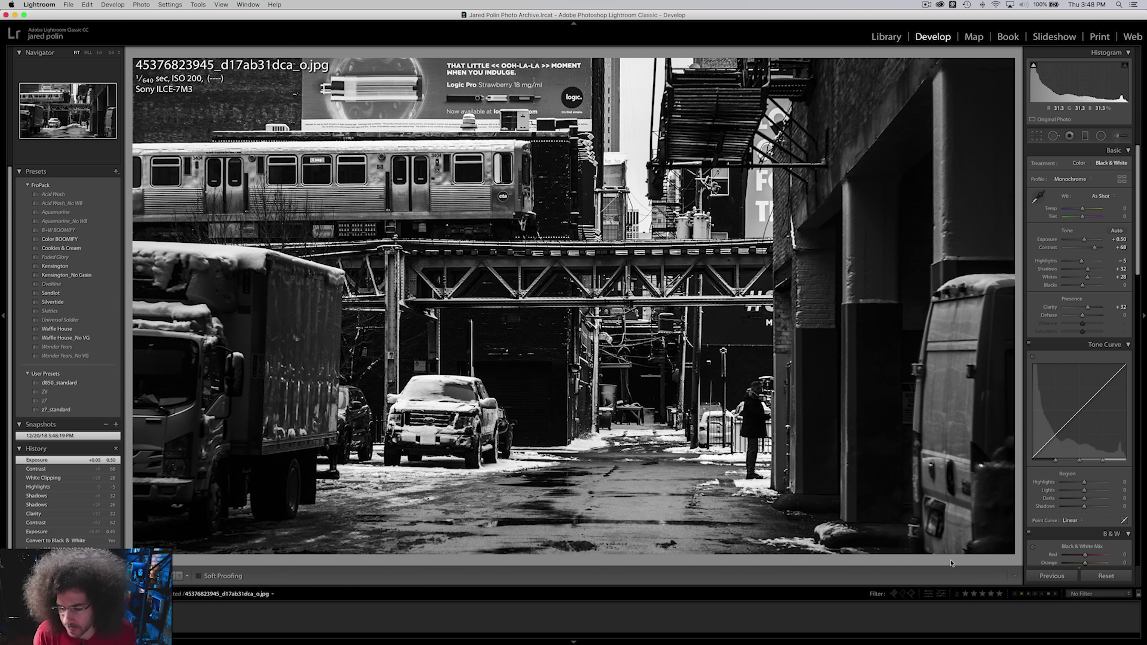
# Reset the edit and try a colour look: Contrast +72, a slight Exposure boost, Clarity, lifted Shadows and lowered Highlights.
pyautogui.click(1107, 576)
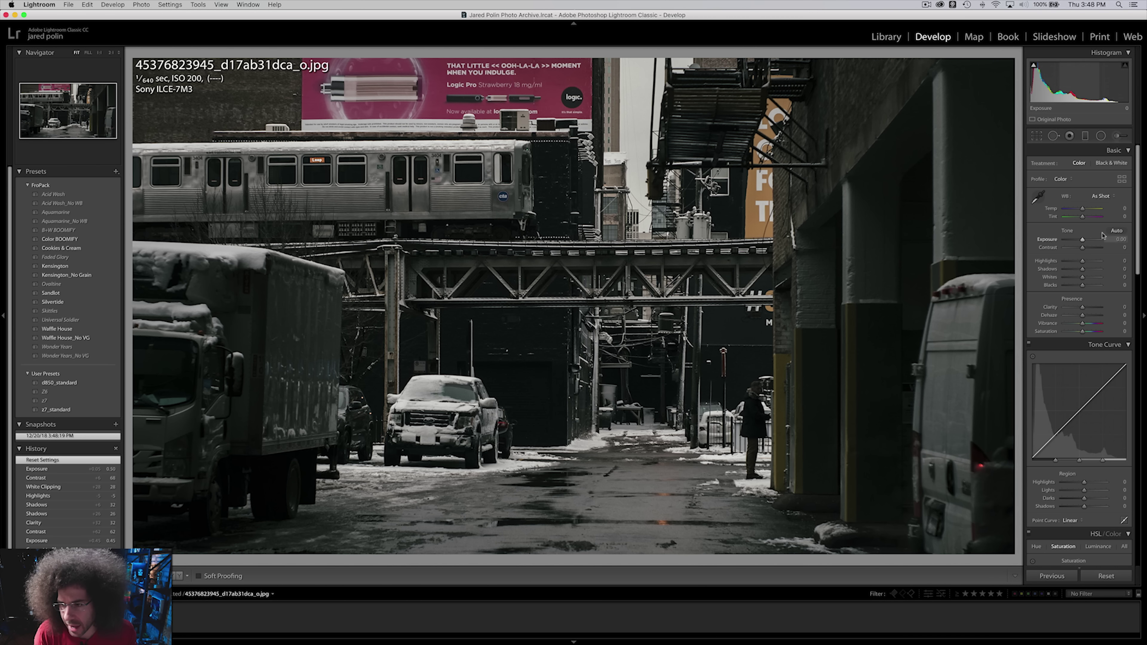
pyautogui.click(1093, 249)
pyautogui.moveTo(1094, 249); pyautogui.dragTo(1095, 249)
pyautogui.moveTo(1083, 209); pyautogui.dragTo(1087, 242)
pyautogui.press('super+z')
pyautogui.moveTo(1083, 308); pyautogui.dragTo(1086, 309)
pyautogui.moveTo(1082, 269); pyautogui.dragTo(1083, 262)
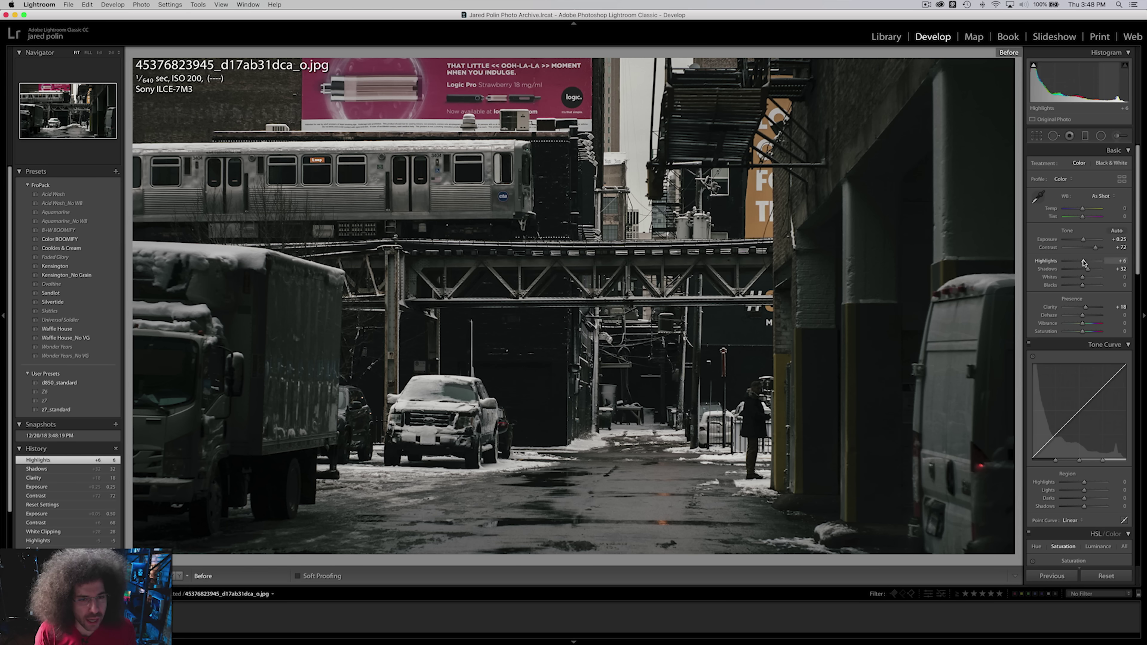
# Compare the colour edit with the before view, then restore the saved black-and-white snapshot.
pyautogui.press('\\')
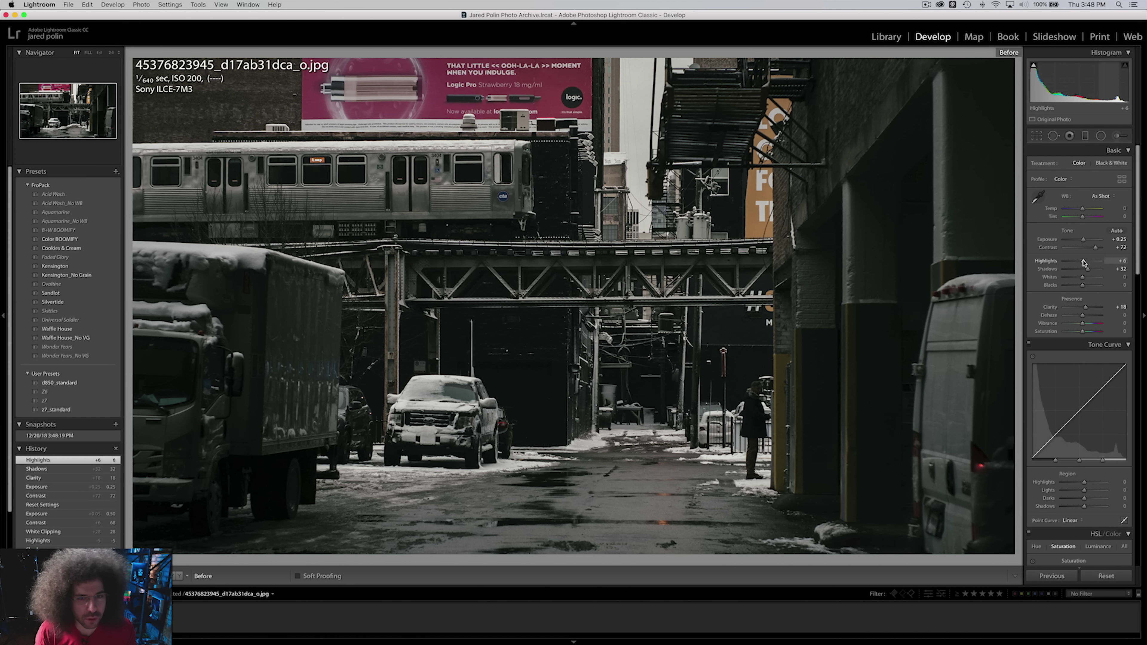
pyautogui.press('\\')
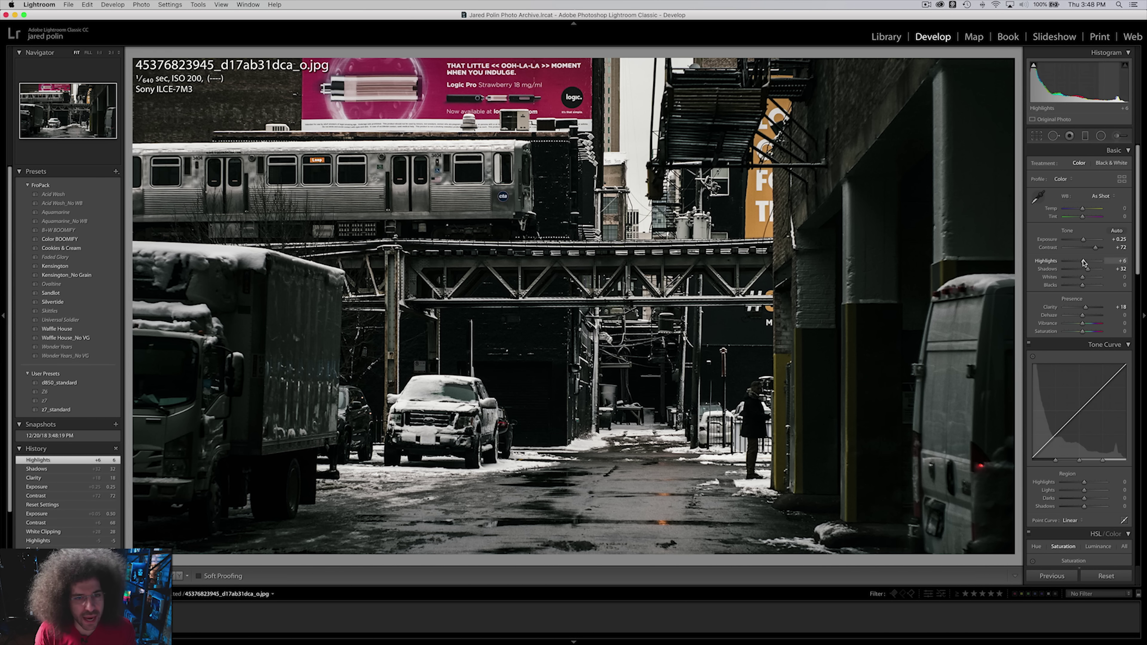
pyautogui.click(81, 437)
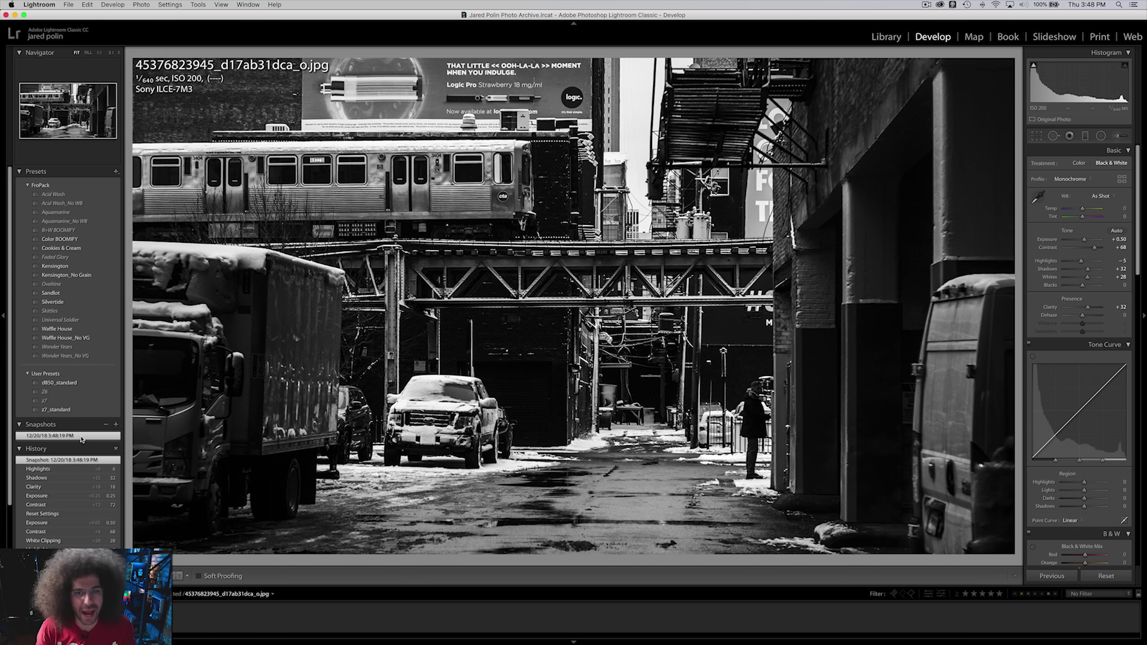
pyautogui.hotkey('ctrl', 'Up')
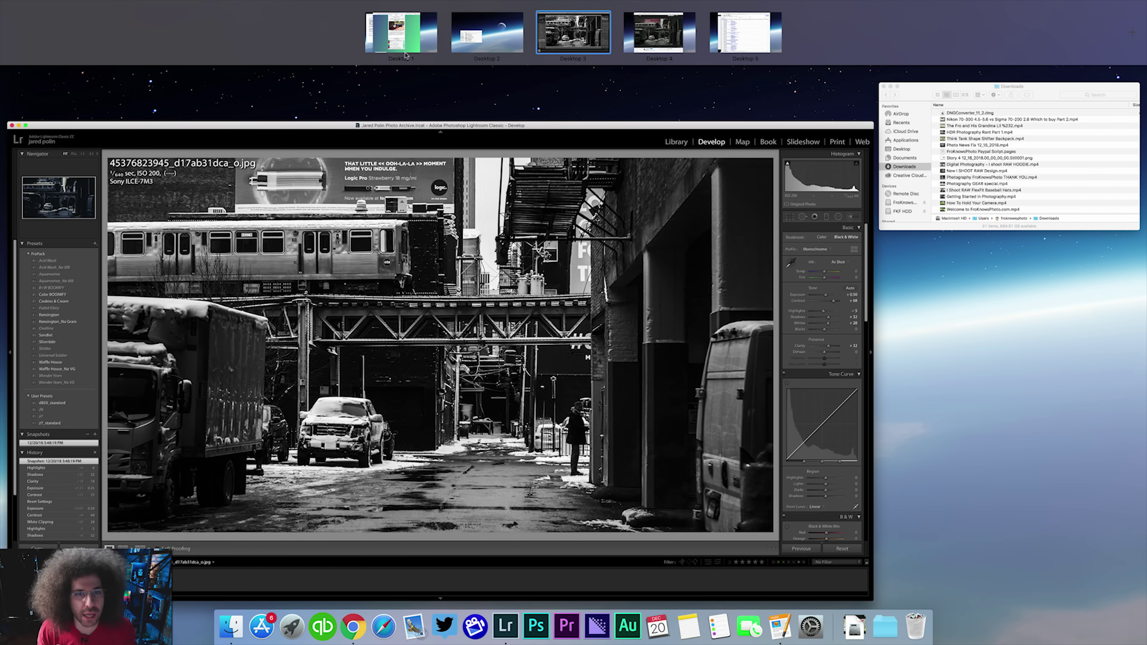
# Return to Flickr, advance to the Late night subway tunnel photo and scroll through its info.
pyautogui.click(646, 42)
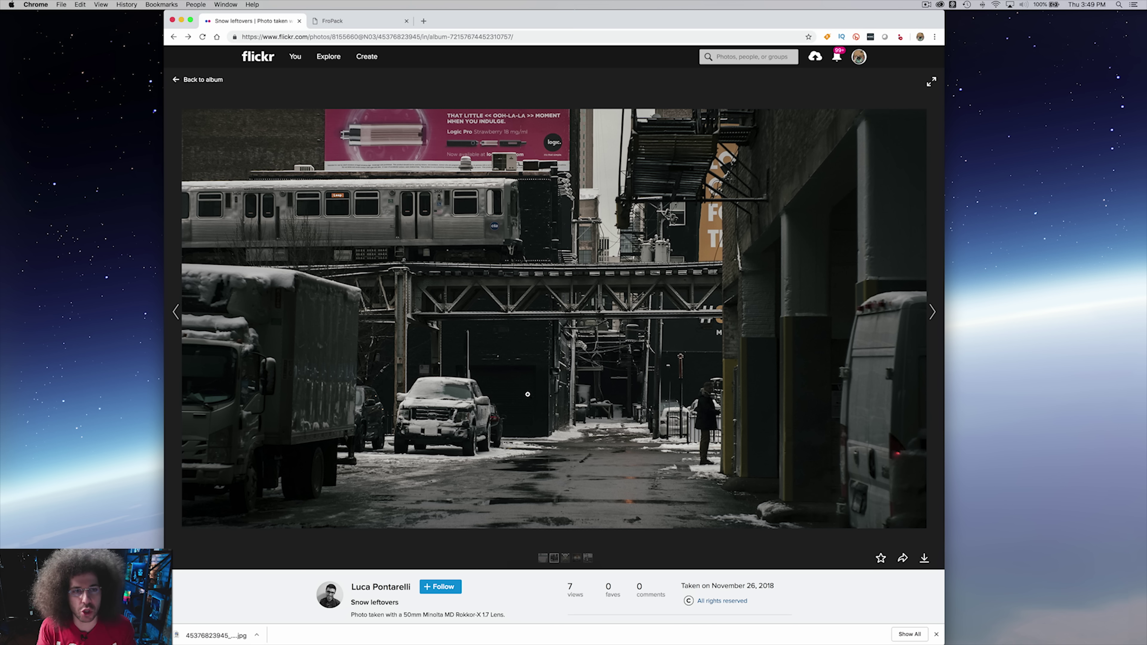
pyautogui.press('Right')
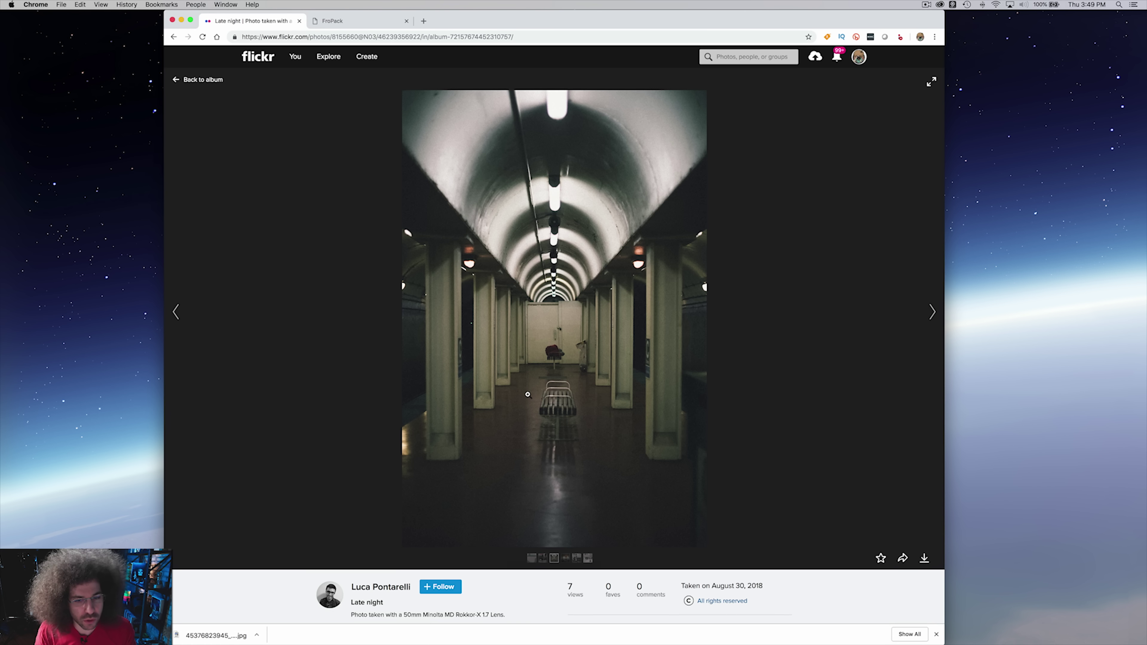
pyautogui.scroll(-5, 528, 395)
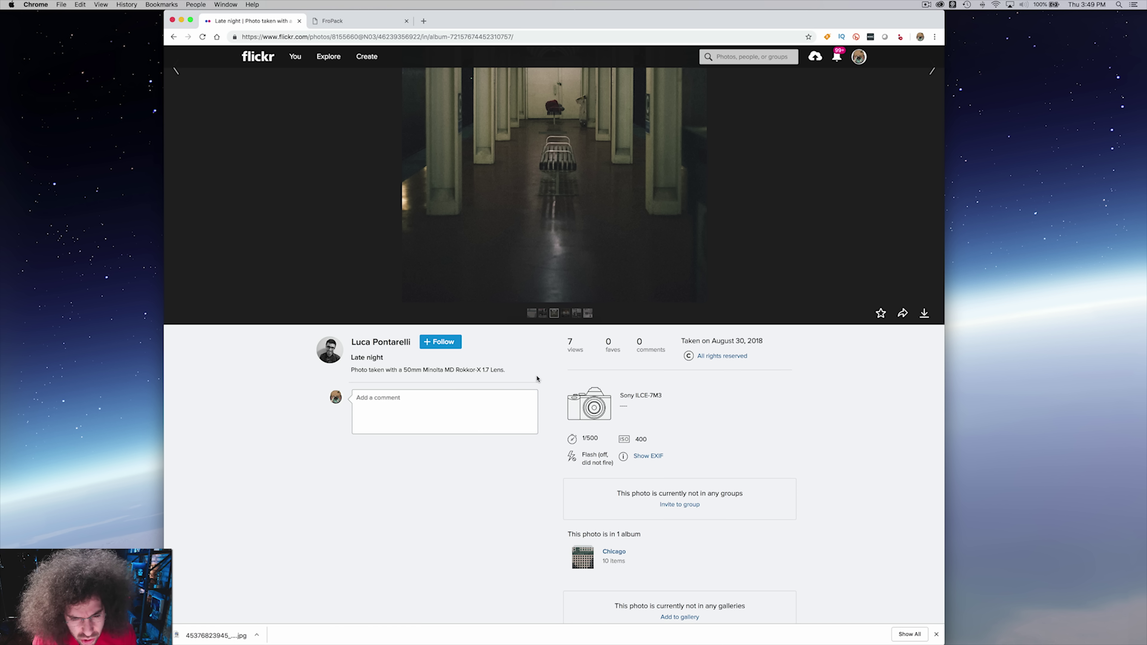
pyautogui.scroll(5, 538, 379)
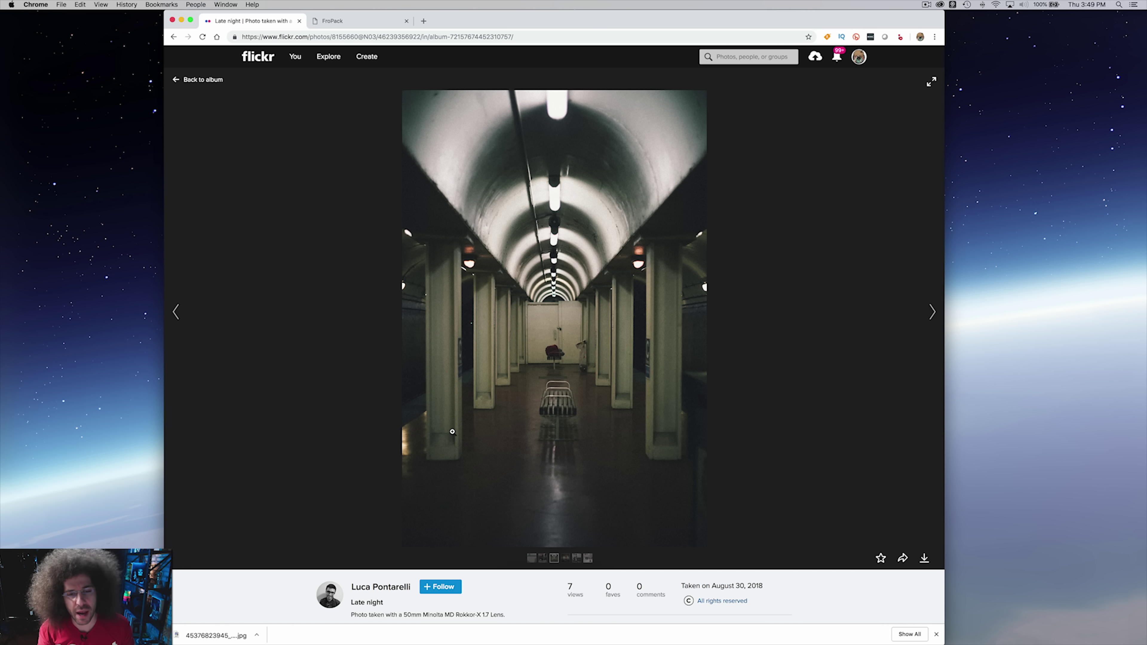
# Zoom in and out on the tunnel photo, review its EXIF, then advance to Discovering live music.
pyautogui.click(546, 360)
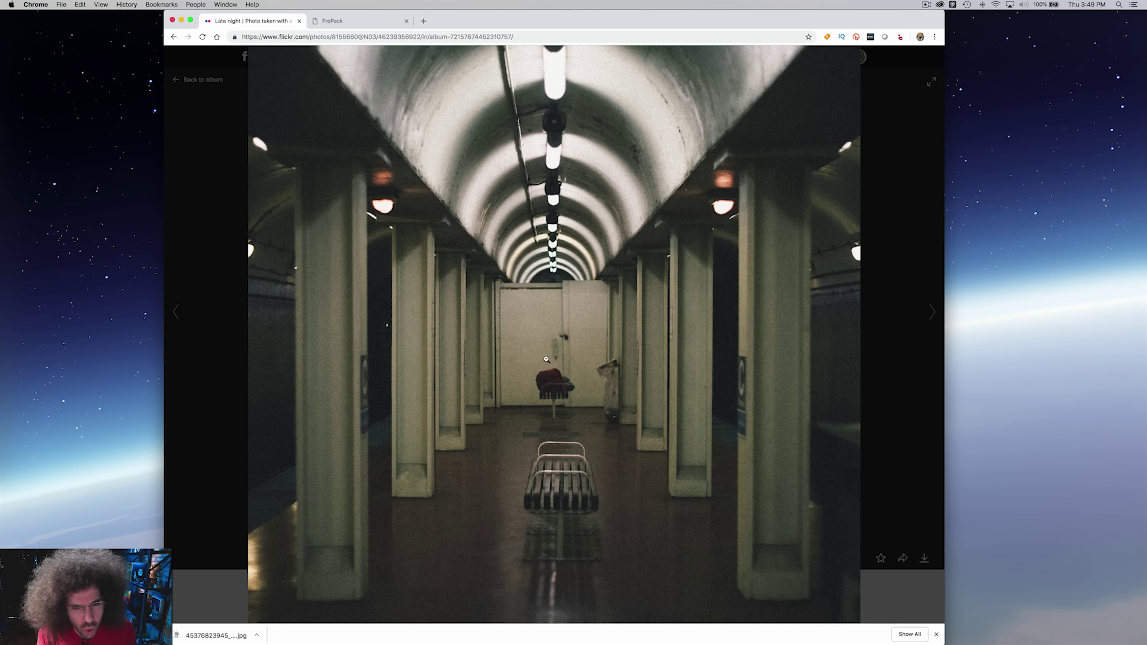
pyautogui.click(546, 360)
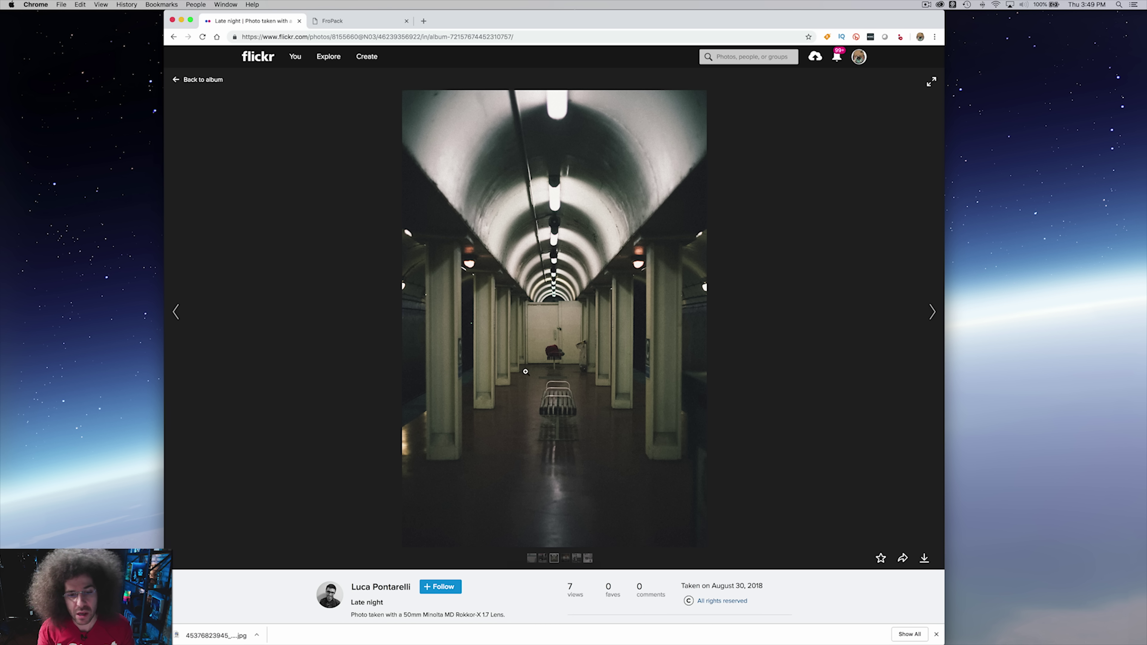
pyautogui.scroll(-5, 525, 371)
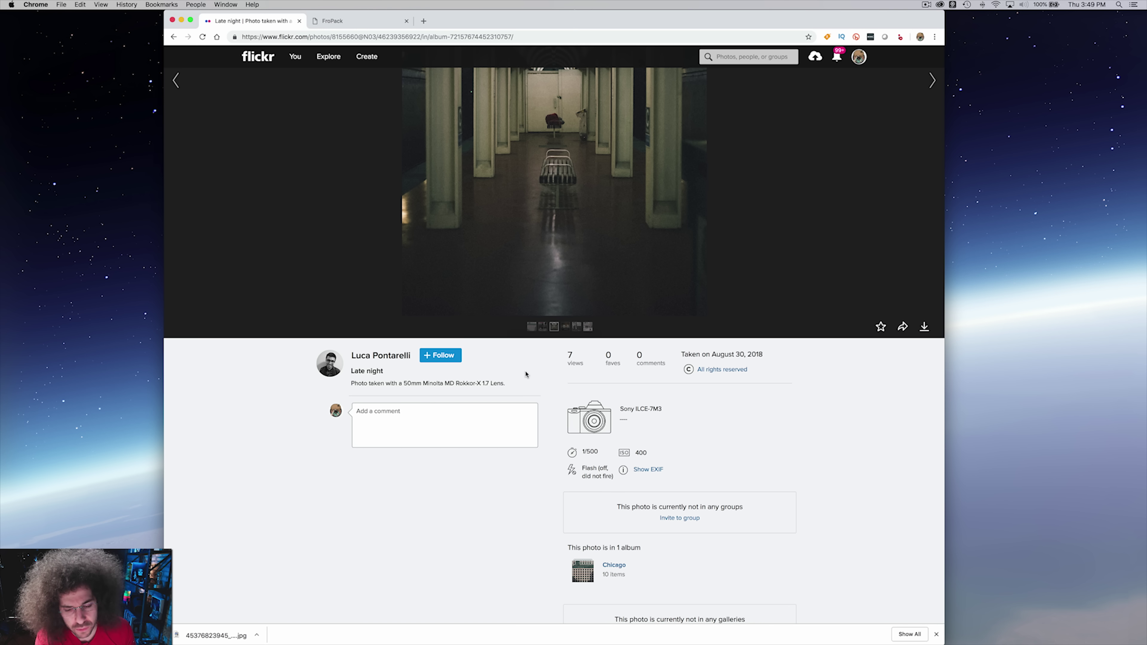
pyautogui.scroll(5, 525, 374)
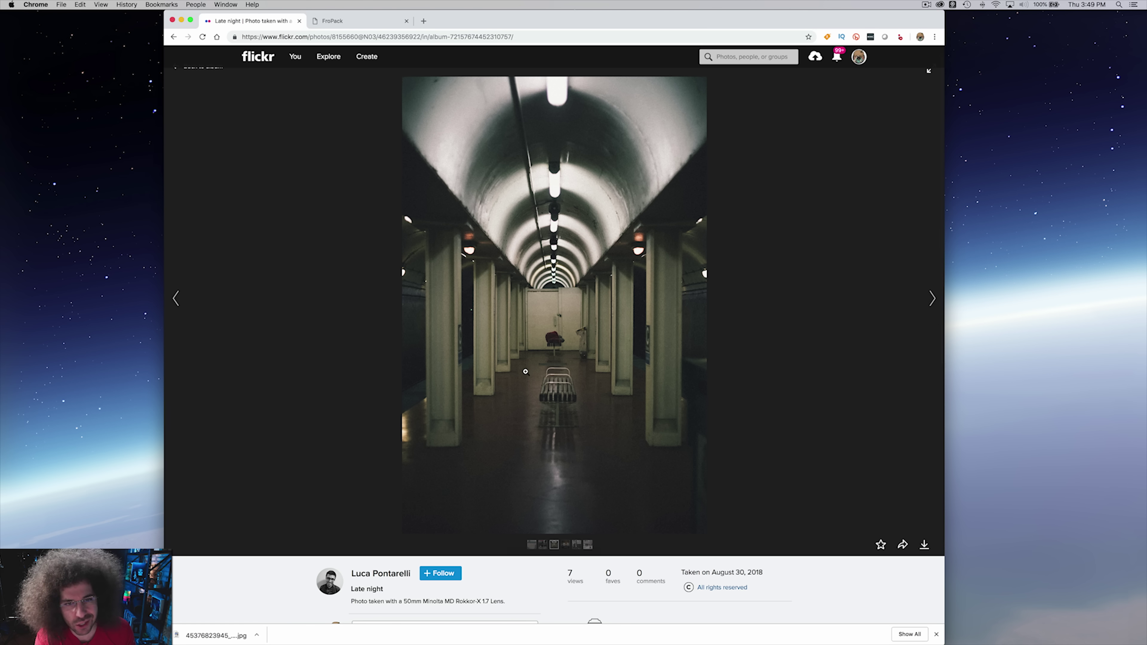
pyautogui.scroll(1, 525, 372)
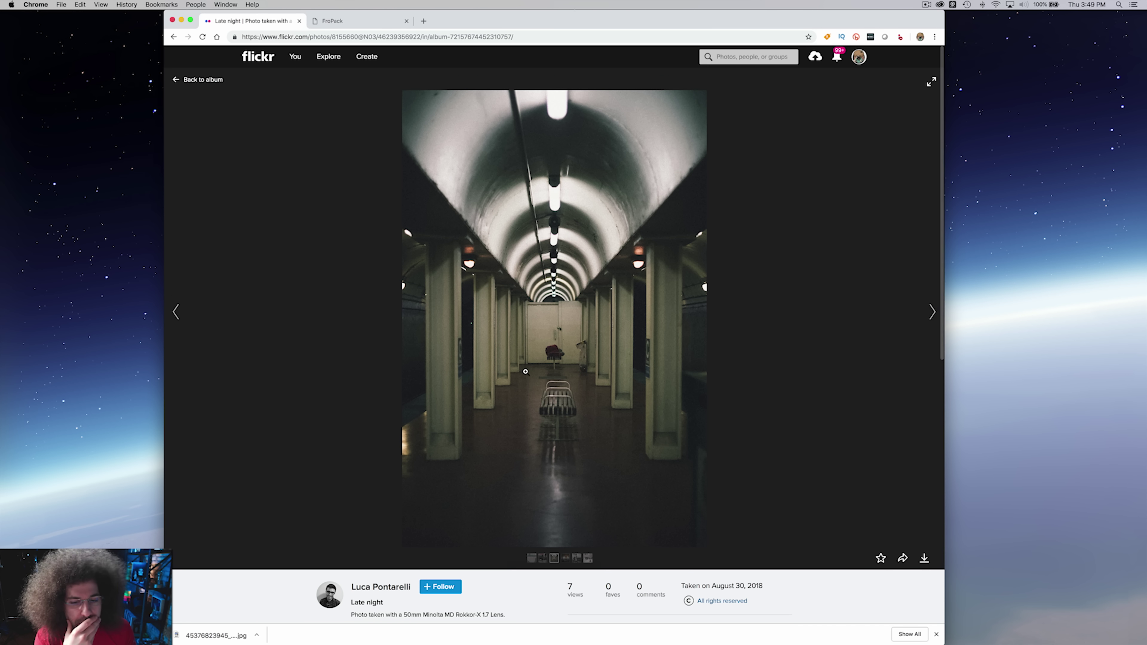
pyautogui.click(546, 358)
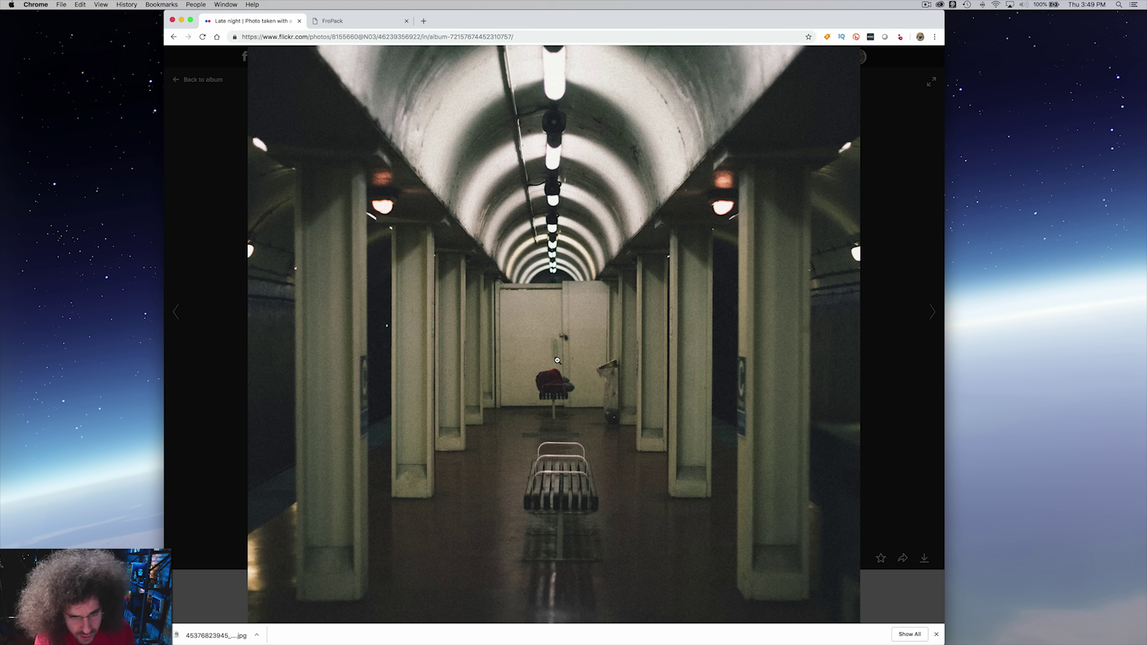
pyautogui.click(558, 360)
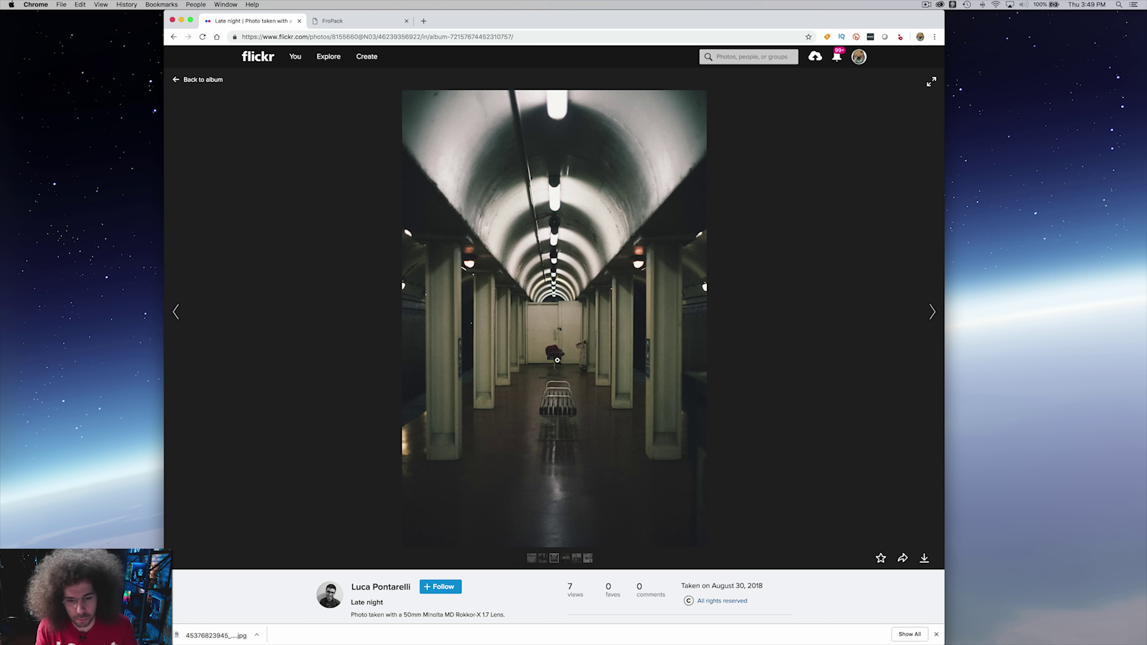
pyautogui.press('Right')
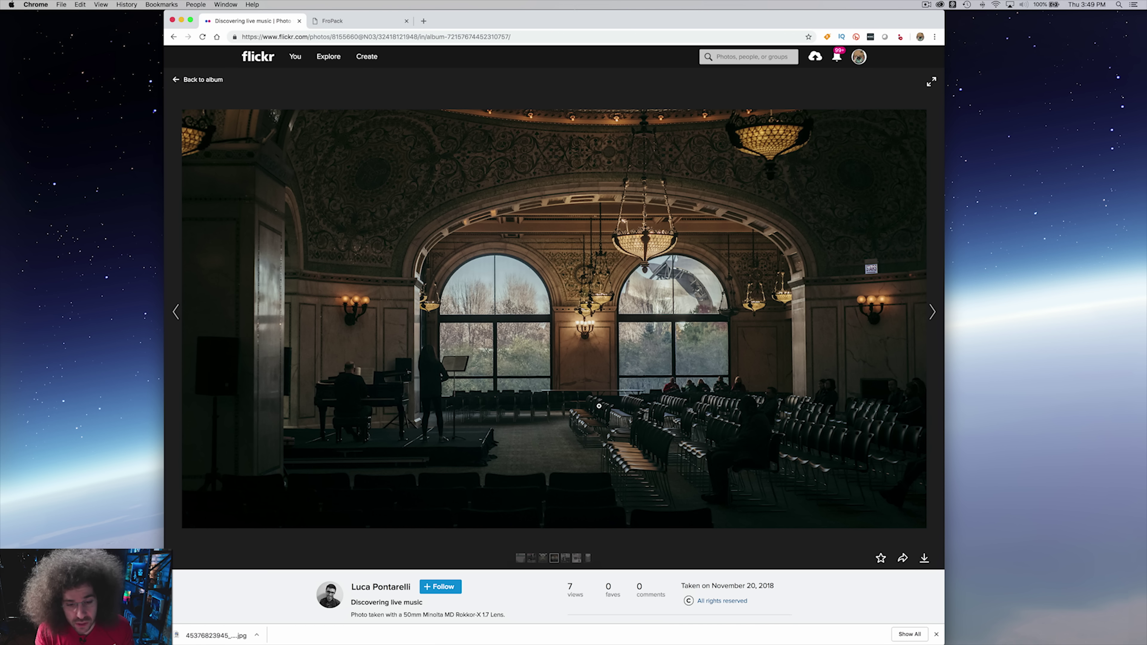
# Check the Discovering live music camera info (50mm Minolta MD Rokkor-X 1.7) and scroll back up.
pyautogui.scroll(-5, 712, 401)
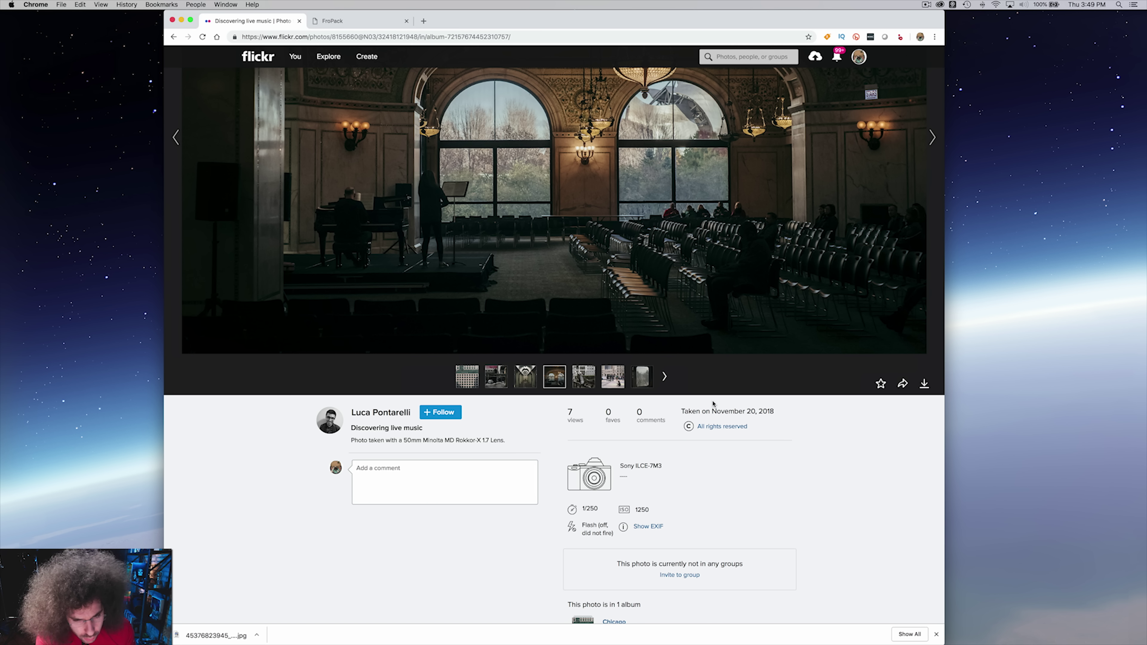
pyautogui.scroll(5, 626, 439)
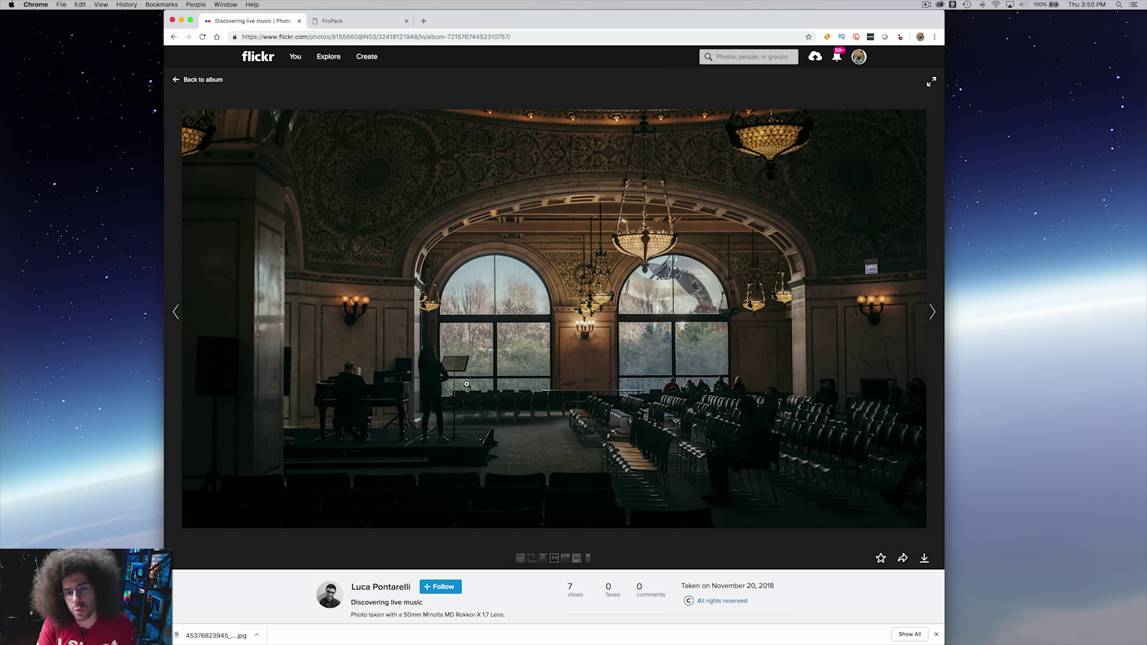
pyautogui.press('Right')
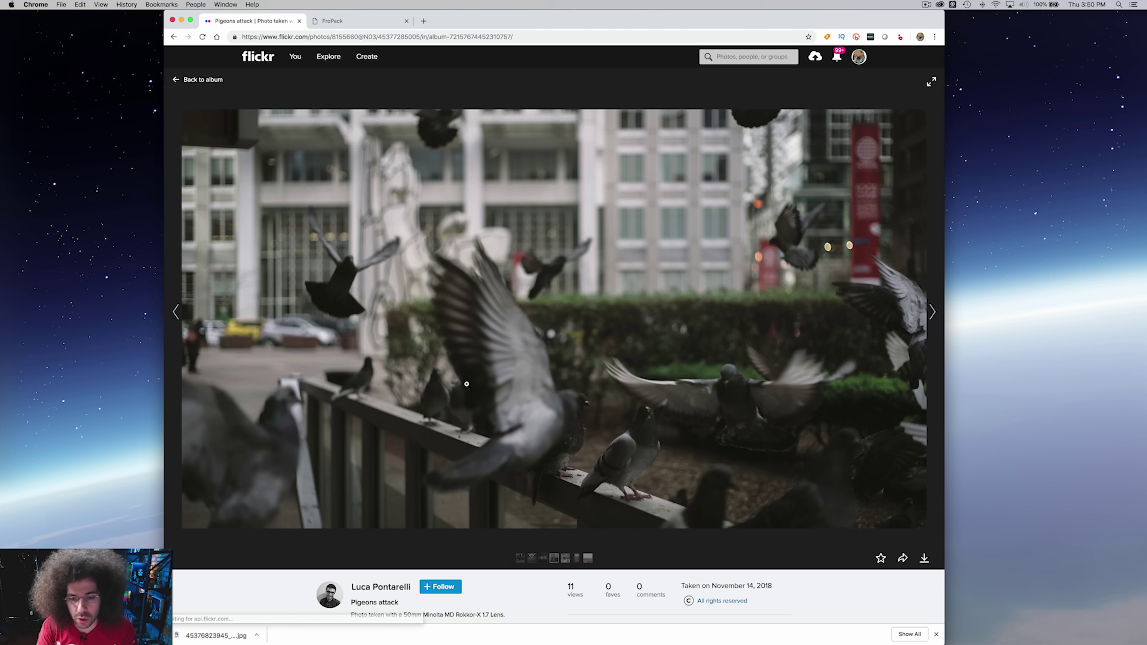
pyautogui.scroll(-5, 467, 384)
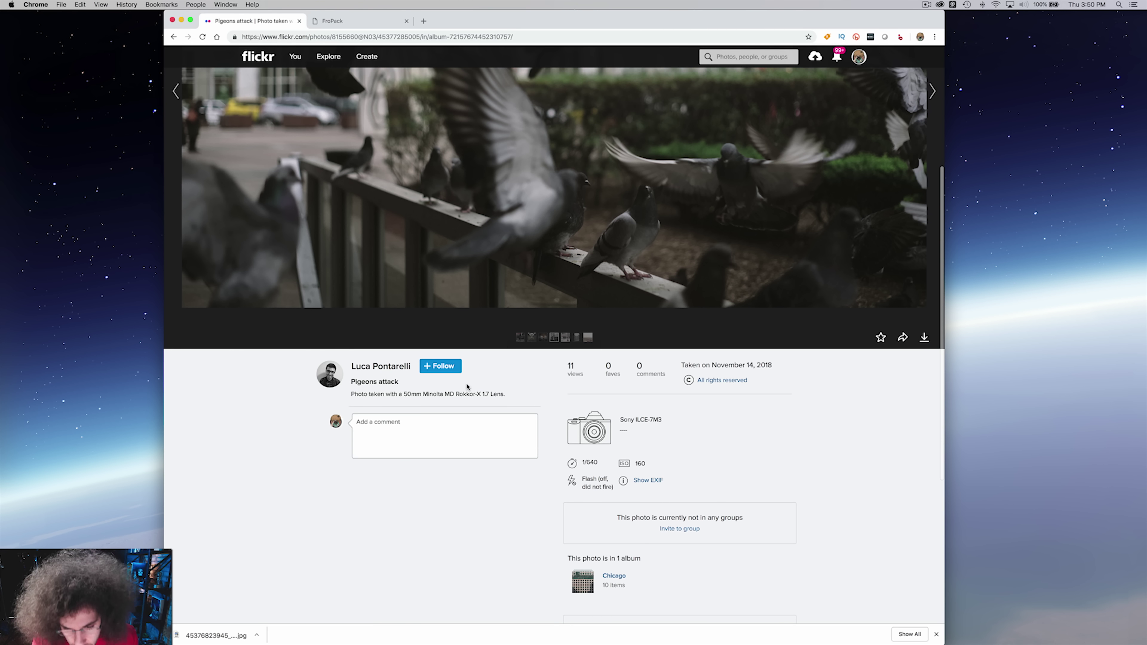
pyautogui.scroll(5, 466, 386)
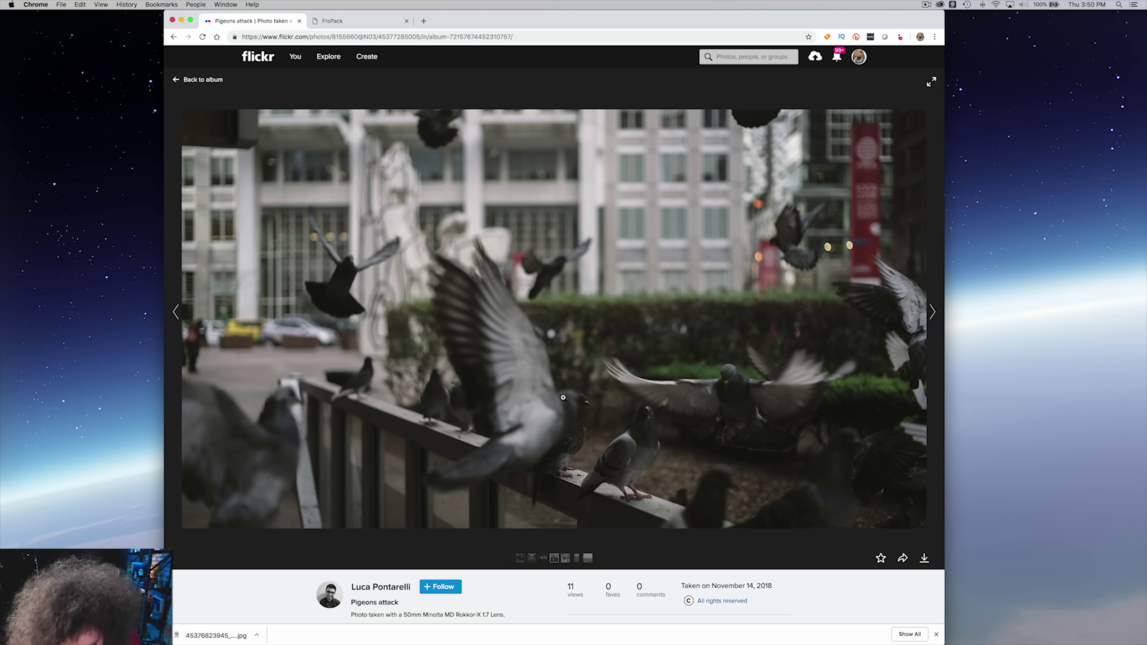
pyautogui.click(671, 436)
pyautogui.click(545, 436)
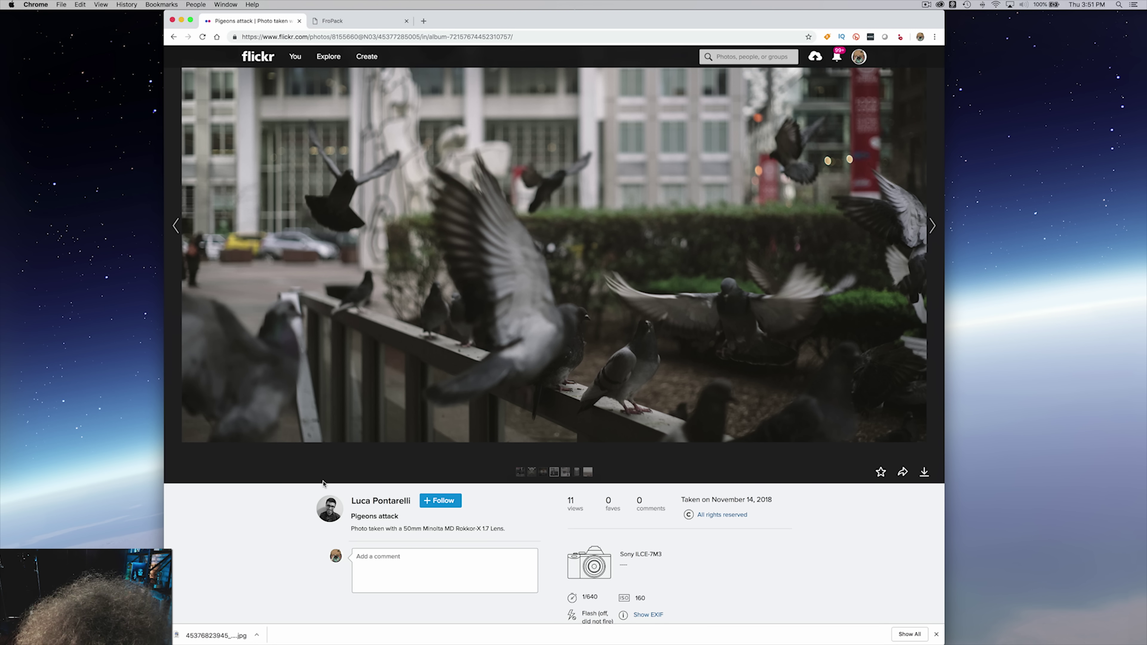
pyautogui.scroll(3, 323, 483)
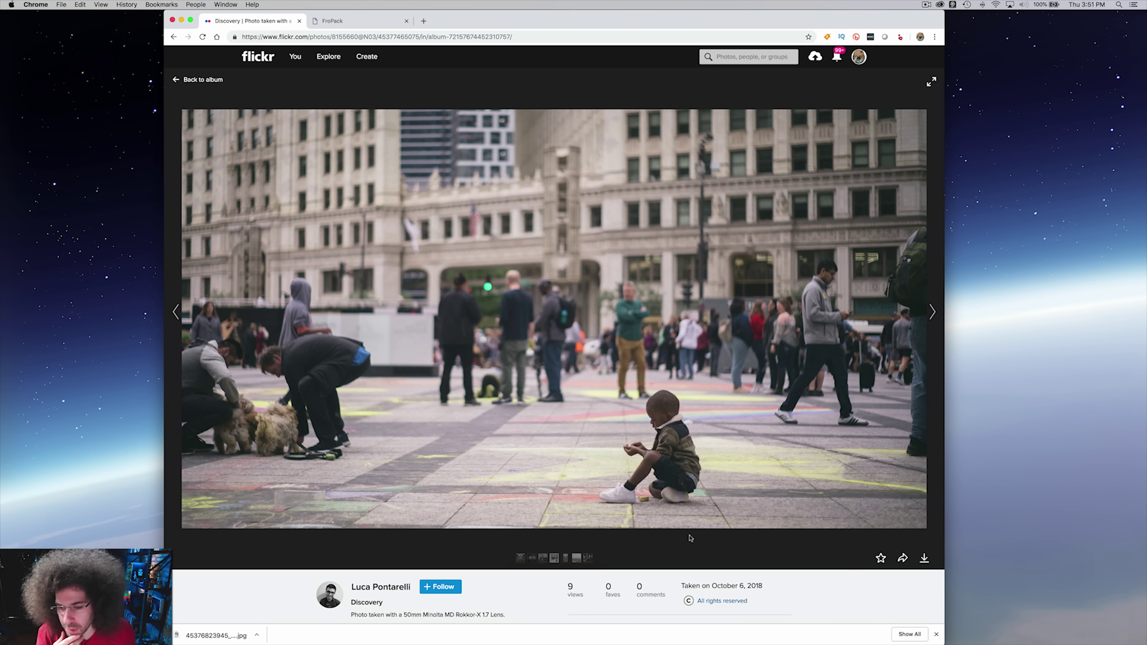
# Download the Discovery plaza photo at Original size from the View all sizes page.
pyautogui.click(924, 558)
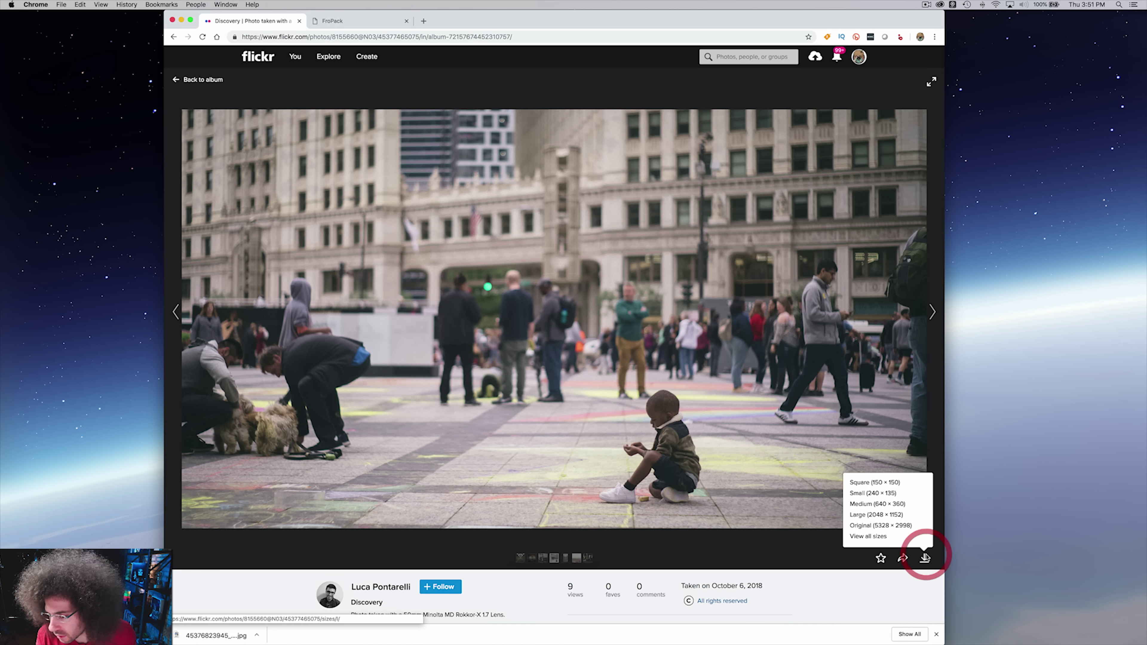
pyautogui.click(892, 537)
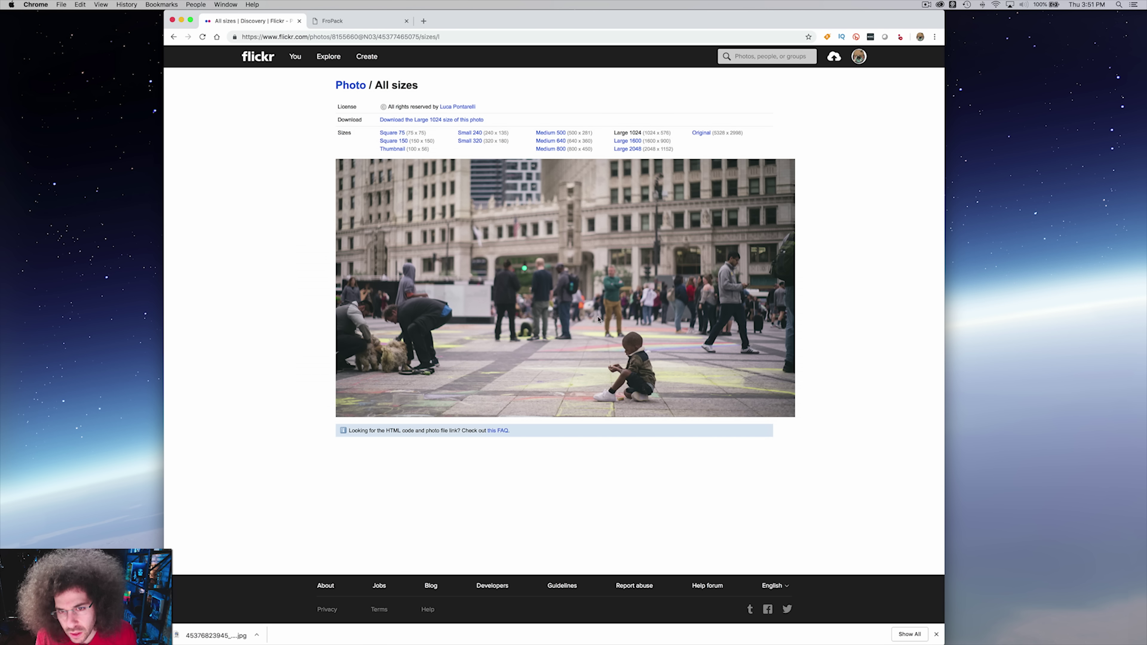
pyautogui.click(701, 133)
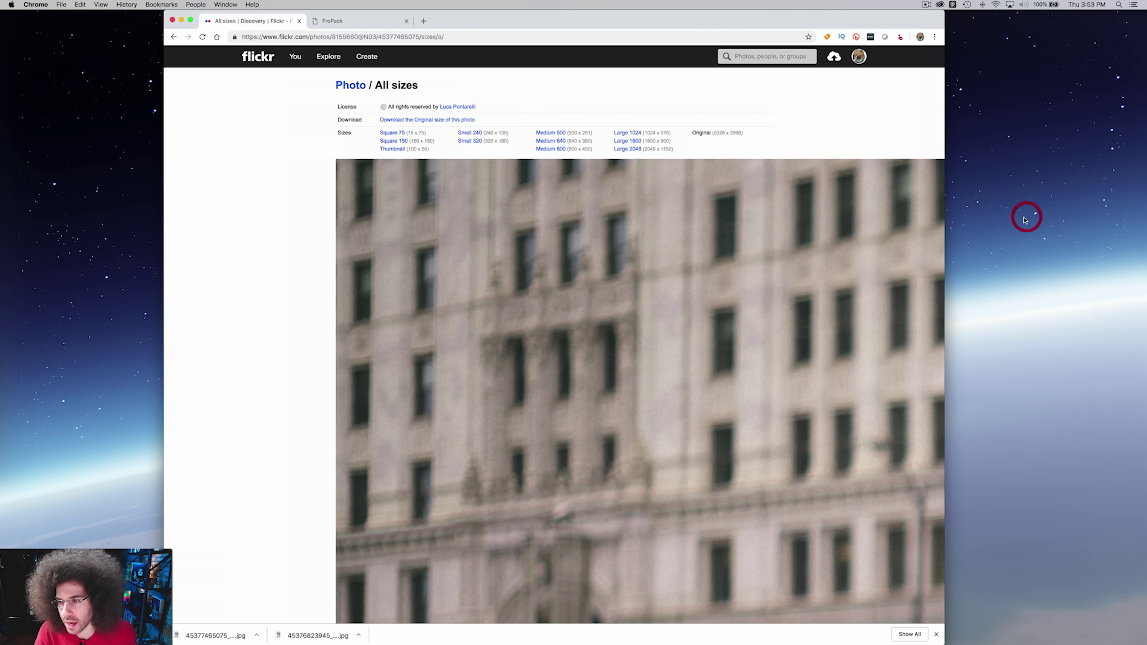
pyautogui.hotkey('ctrl', 'Left')
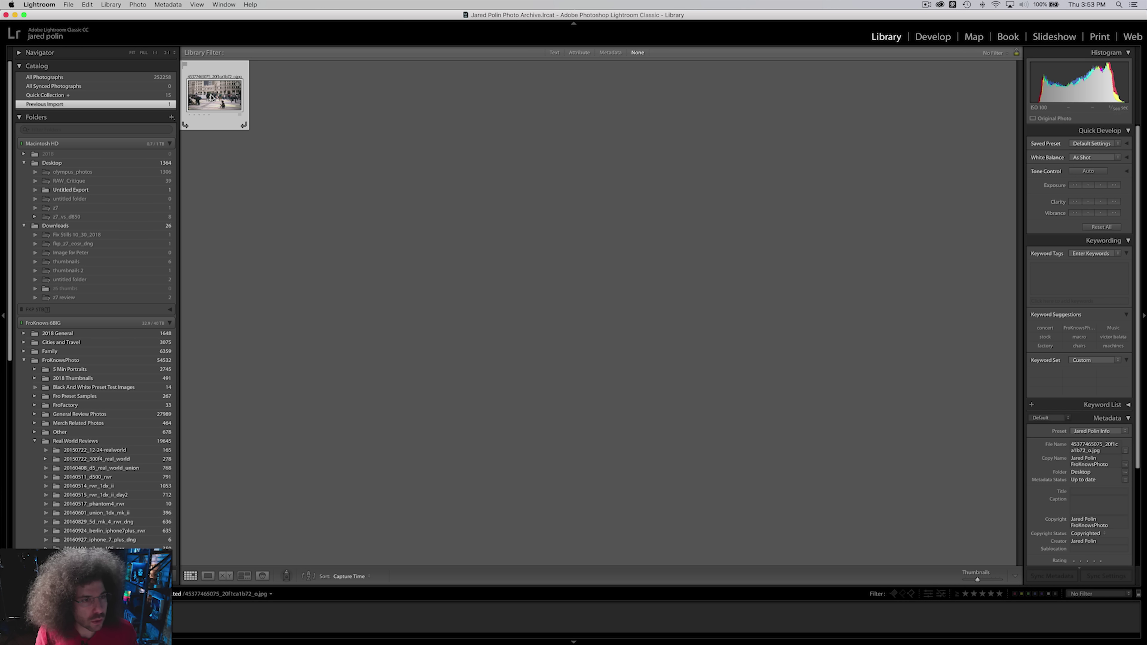
# Open the child photo in Develop as black and white: Contrast 100, Clarity +42, Highlights −36, Shadows +33.
pyautogui.doubleClick(212, 95)
pyautogui.click(925, 41)
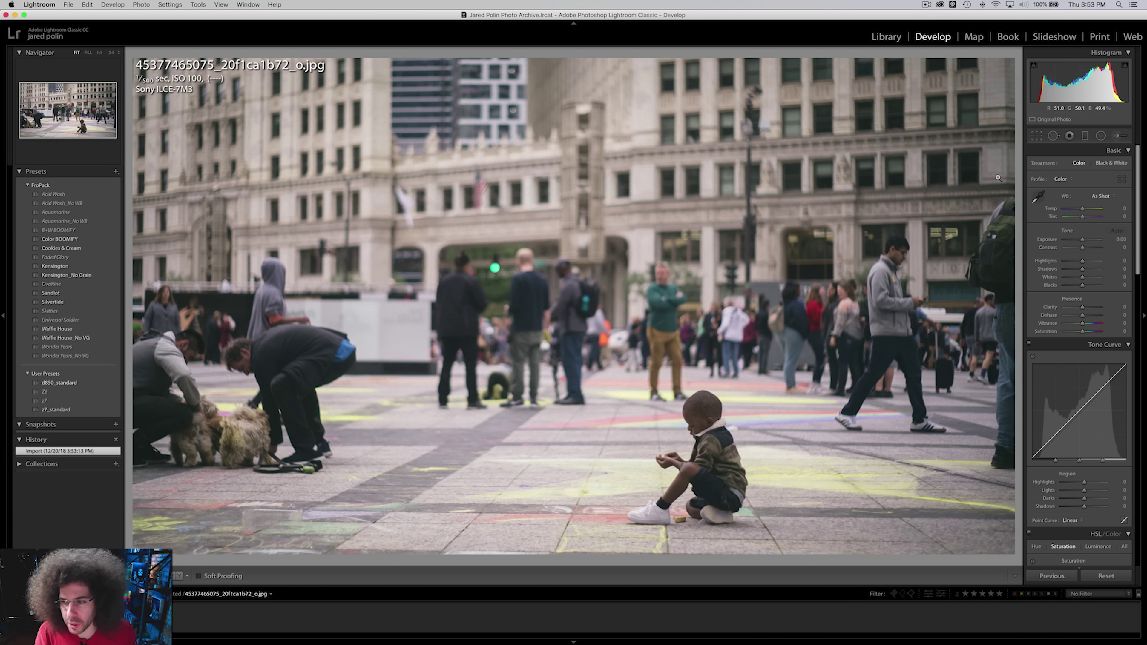
pyautogui.click(1099, 164)
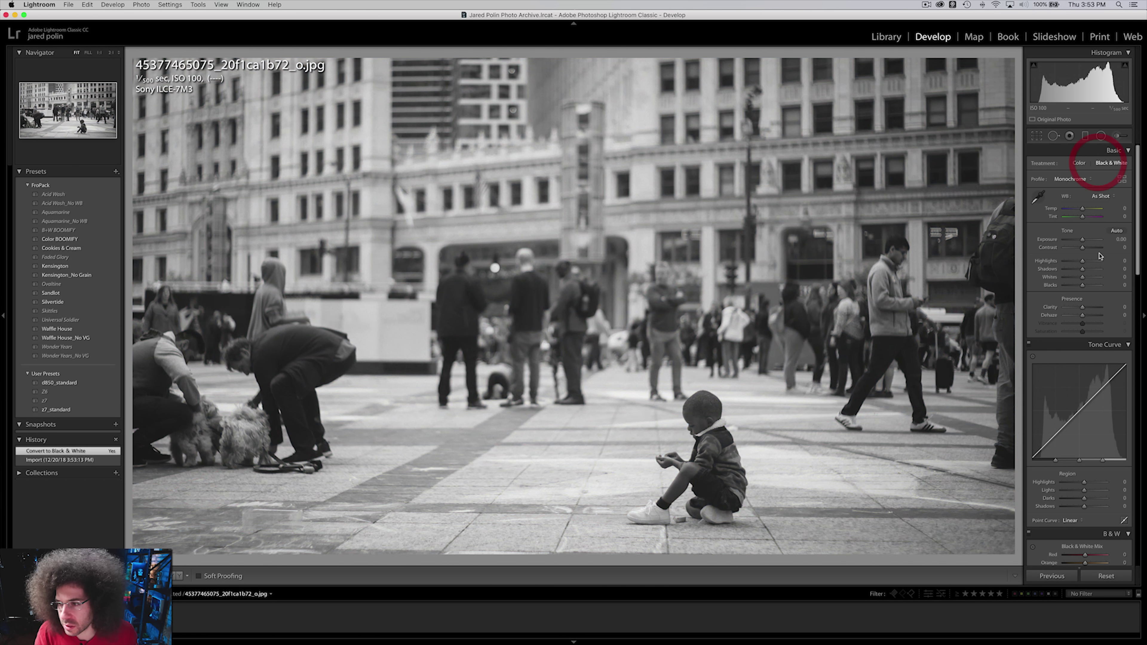
pyautogui.moveTo(1082, 247); pyautogui.dragTo(1093, 247)
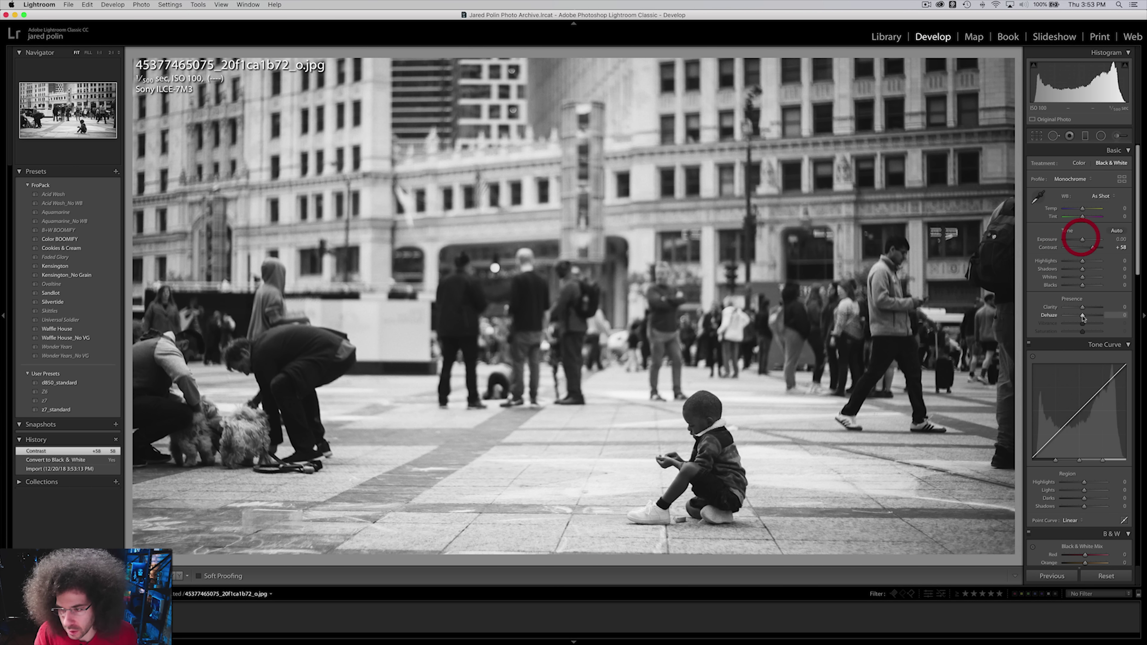
pyautogui.moveTo(1082, 307); pyautogui.dragTo(1088, 269)
pyautogui.moveTo(1082, 261); pyautogui.dragTo(1100, 247)
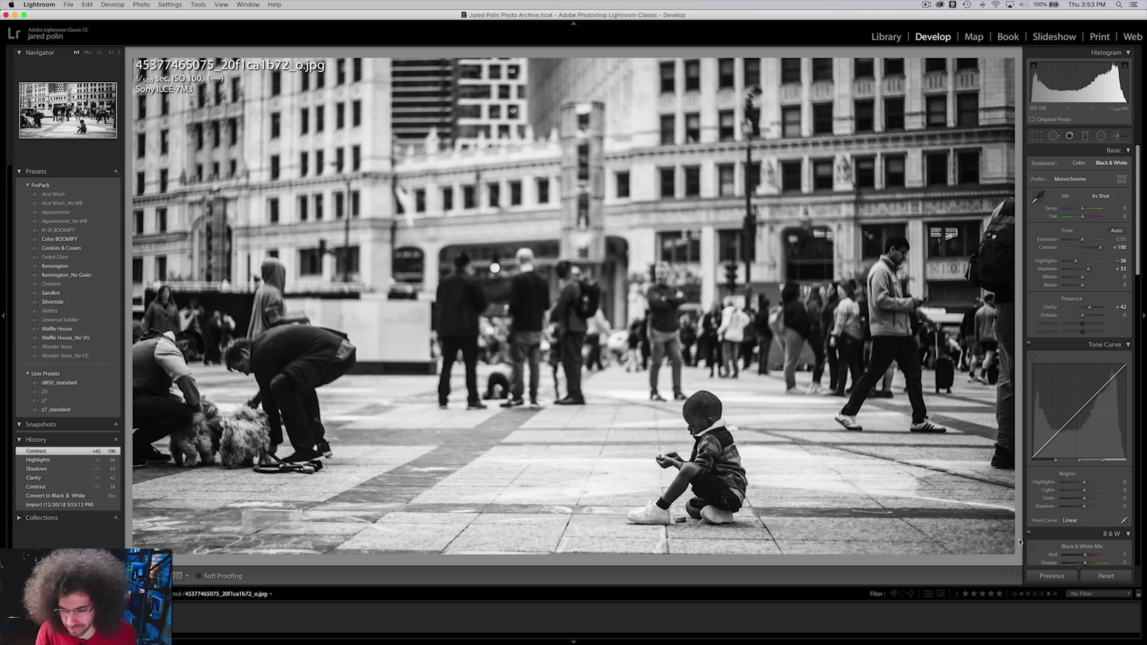
# Apply the Medium Contrast point curve and zoom in on the child to check detail.
pyautogui.click(1071, 521)
pyautogui.click(1072, 524)
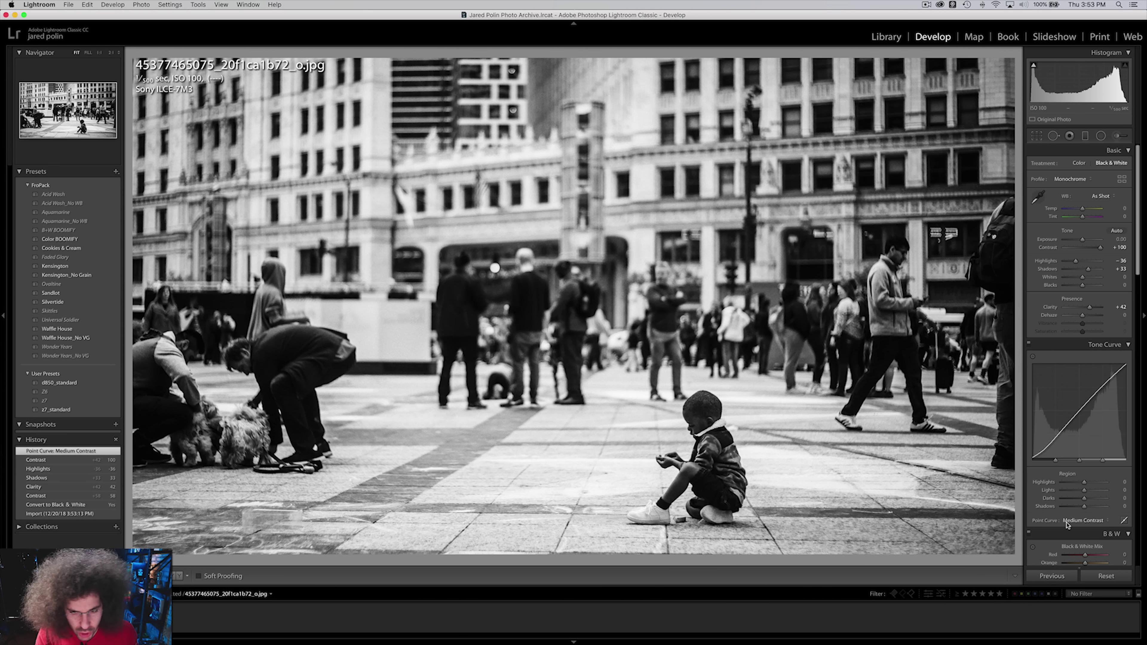
pyautogui.click(654, 416)
pyautogui.click(699, 418)
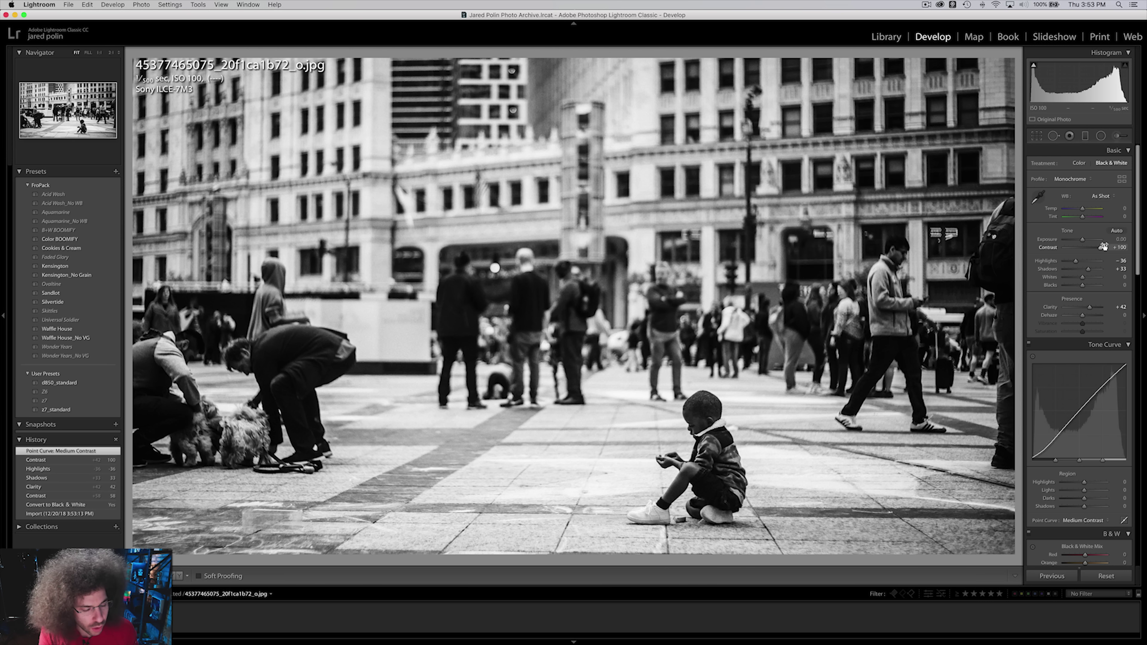
# Flip between before and after views to compare with the colour original.
pyautogui.press('\\')
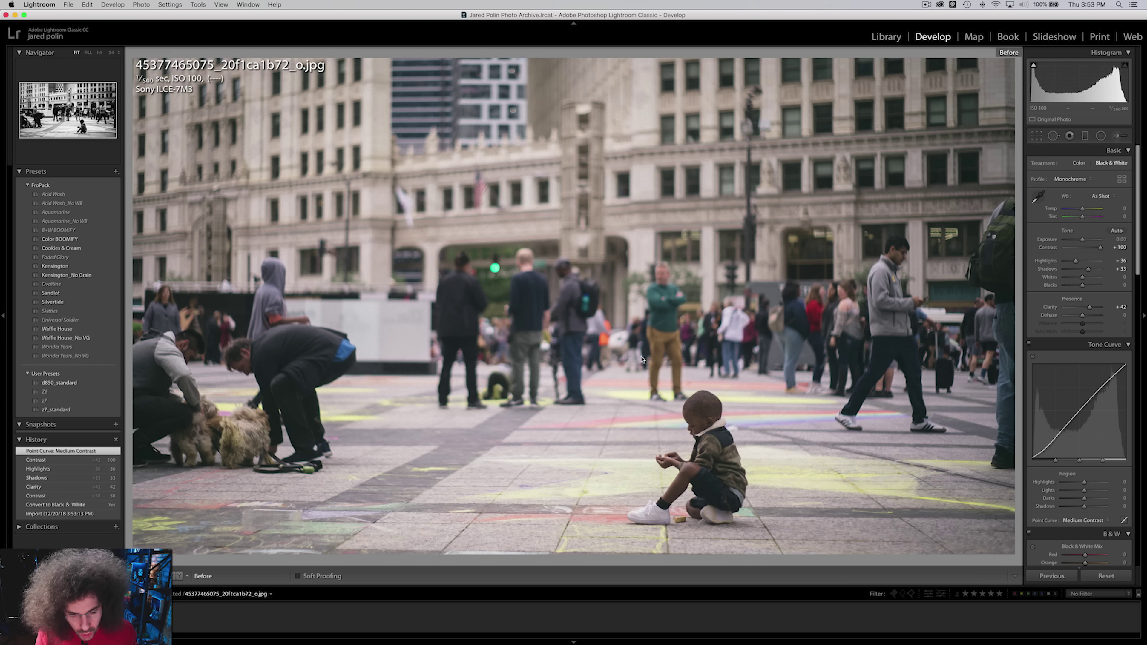
pyautogui.press('\\')
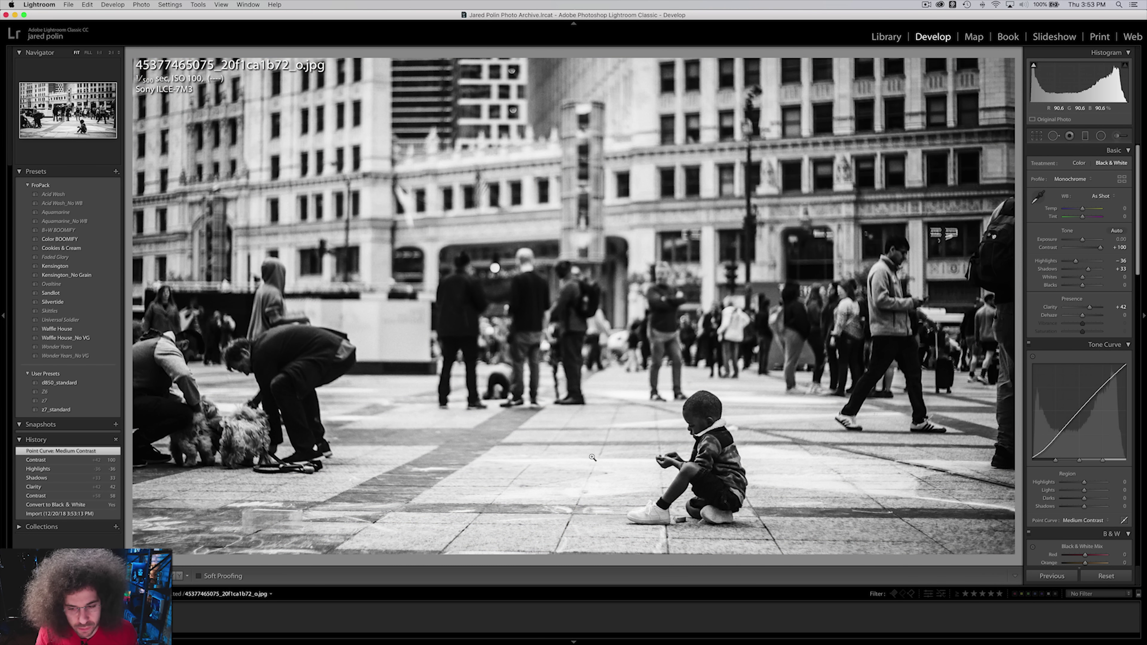
pyautogui.press('\\')
pyautogui.press('\\')
pyautogui.press('\\')
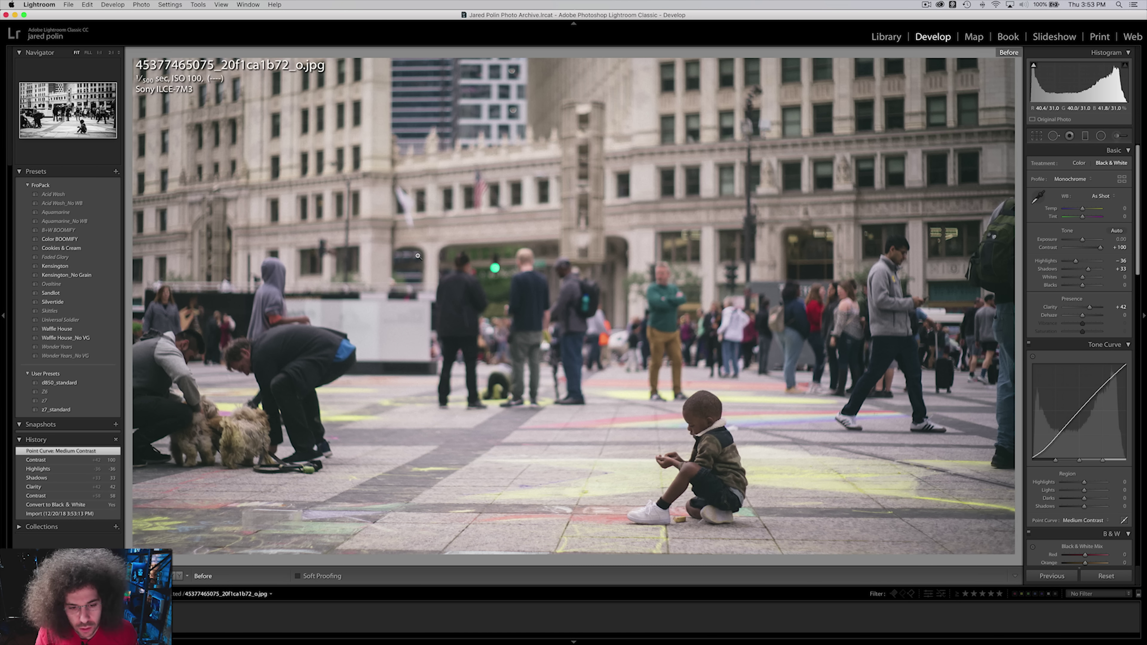
pyautogui.press('\\')
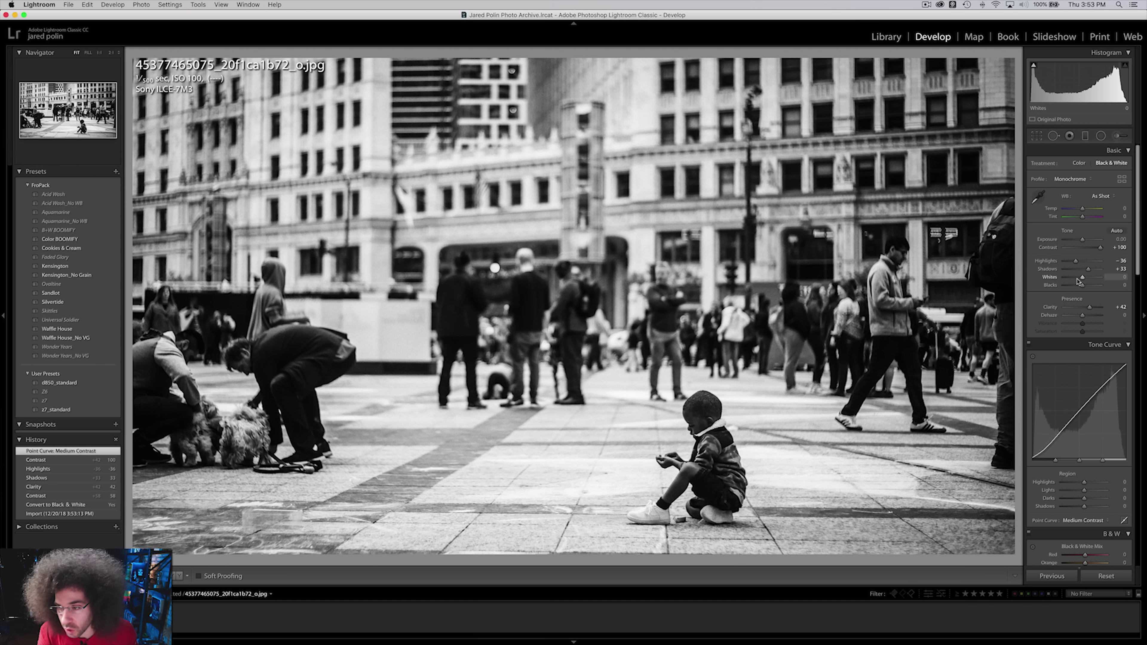
# Raise Whites to +22 and lower Blacks to −32 for stronger contrast.
pyautogui.moveTo(1086, 279); pyautogui.dragTo(1095, 271)
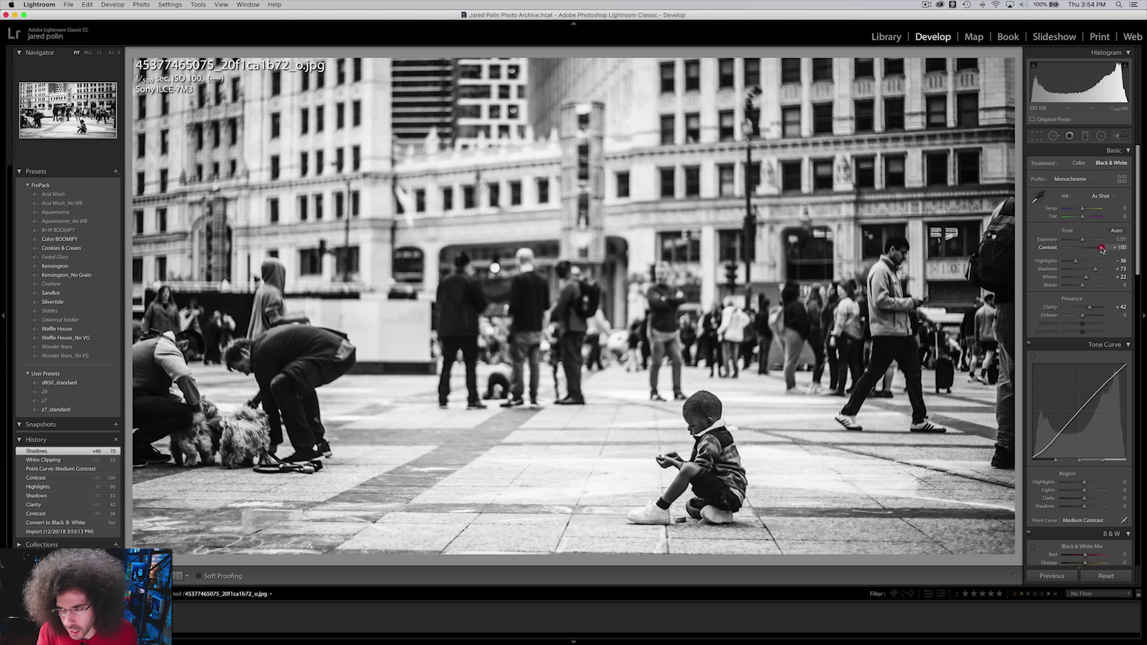
pyautogui.moveTo(1079, 286); pyautogui.dragTo(1077, 287)
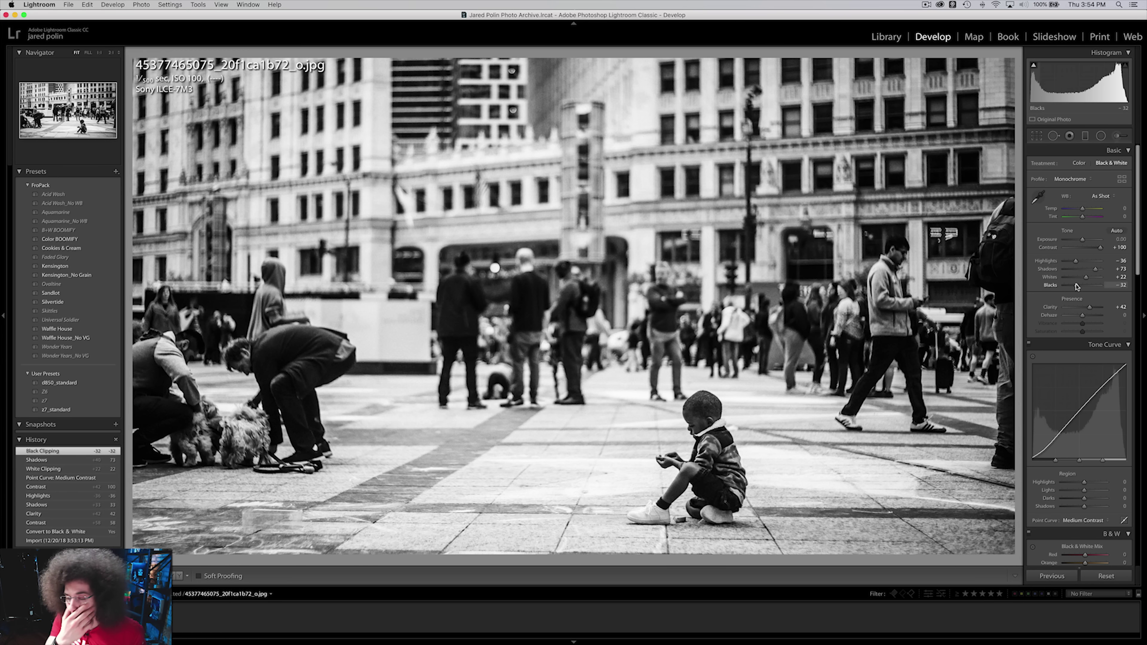
pyautogui.press('super+Tab')
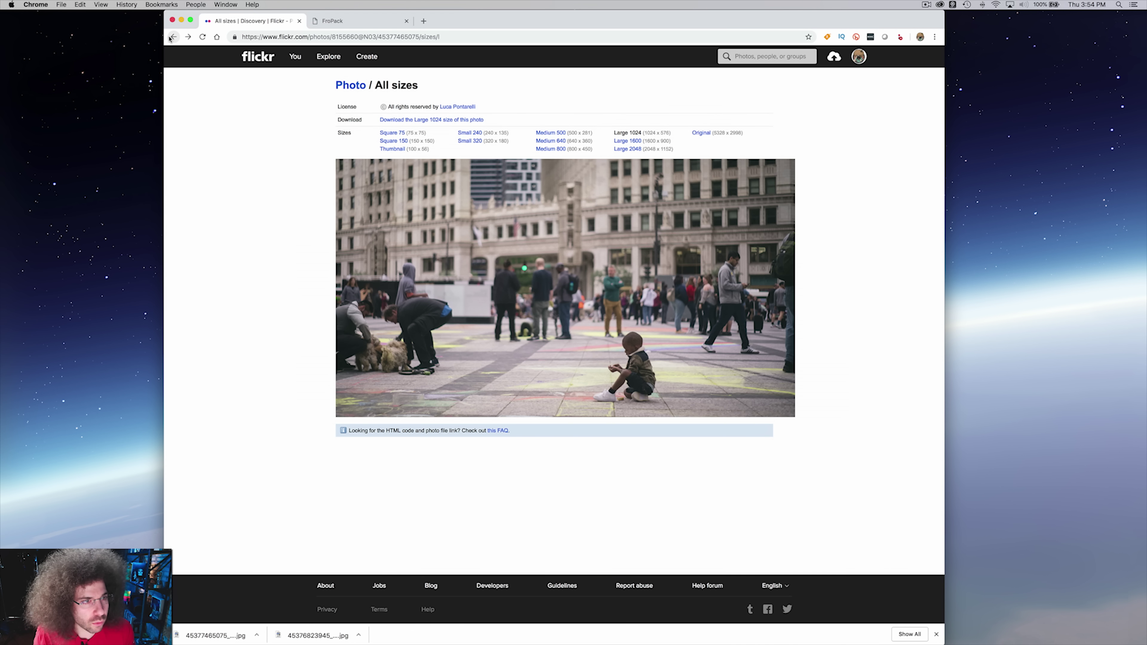
# Go back from the all-sizes page to the photo page and advance to the next album photo.
pyautogui.click(173, 37)
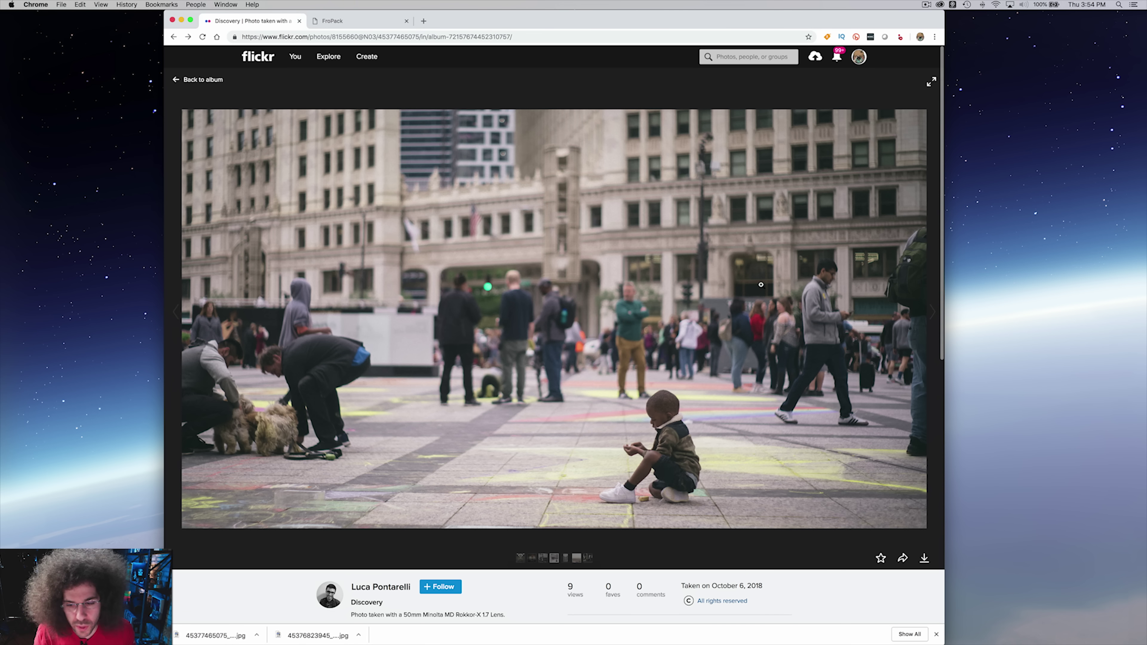
pyautogui.click(920, 311)
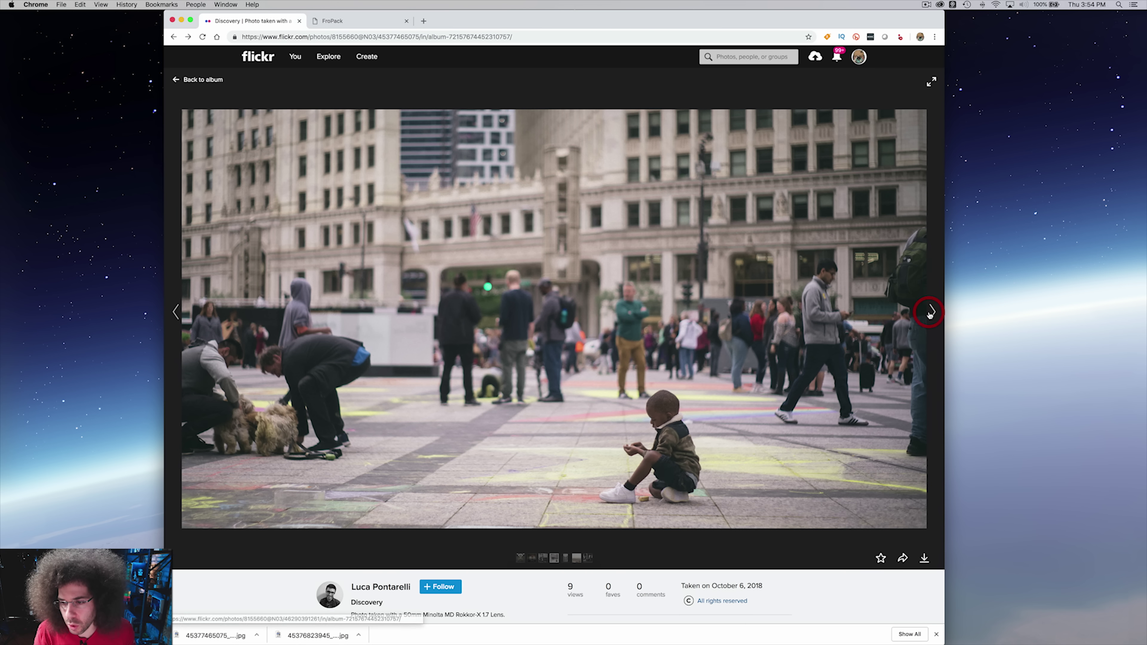
pyautogui.click(931, 313)
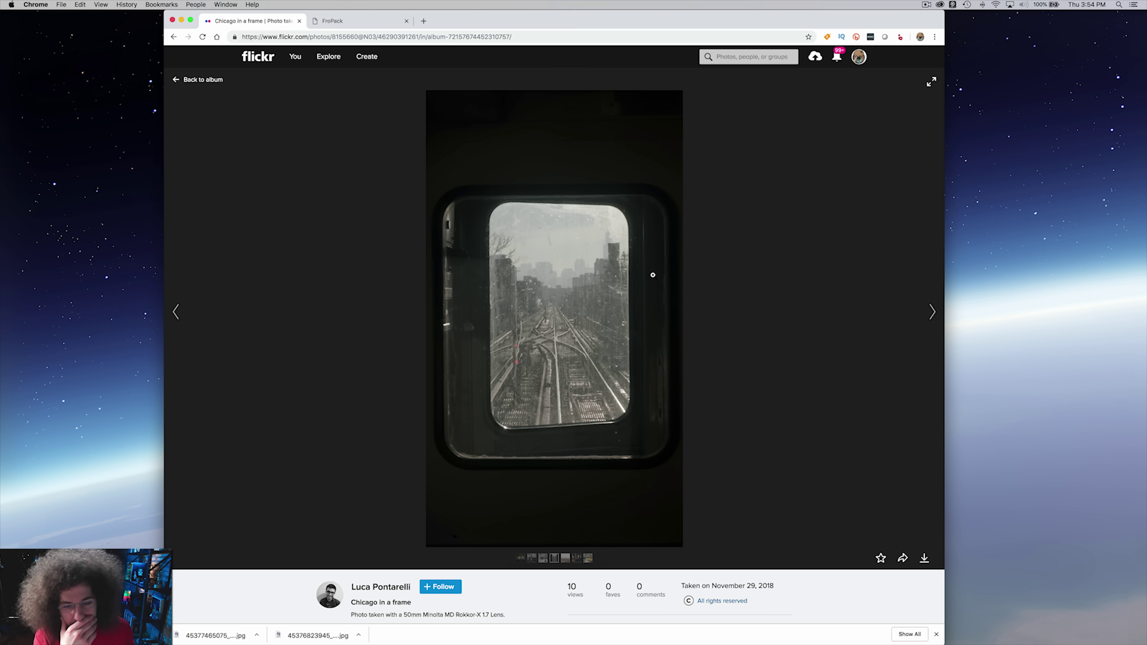
# Look over the Chicago in a frame photo, enlarge it, then return it to normal size.
pyautogui.scroll(-5, 653, 275)
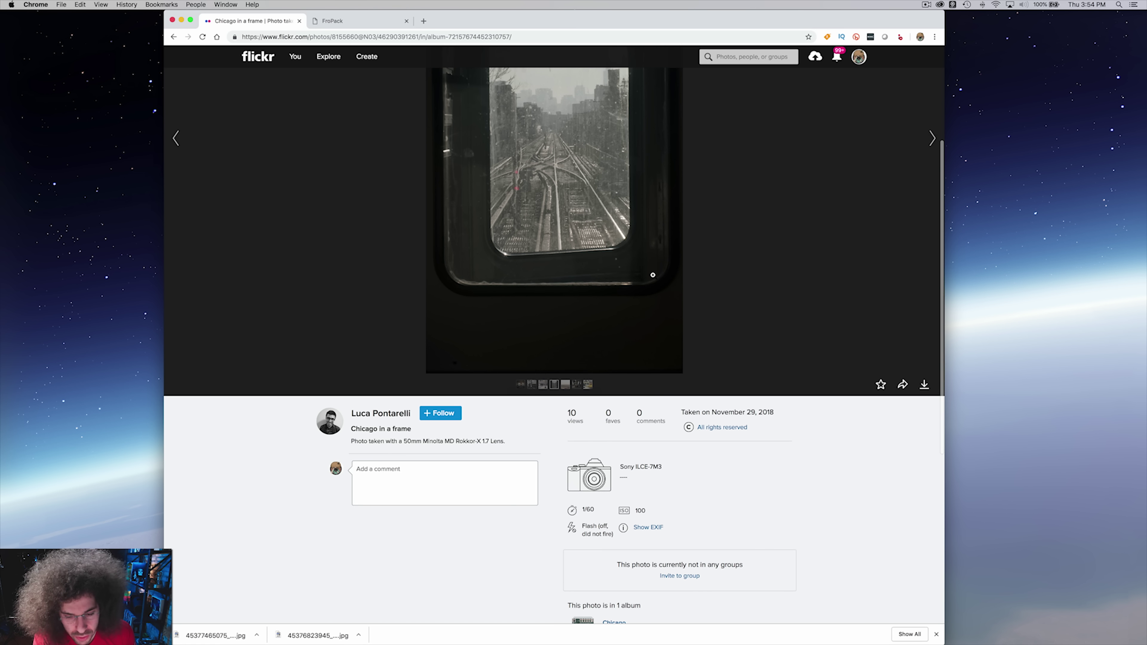
pyautogui.scroll(5, 653, 275)
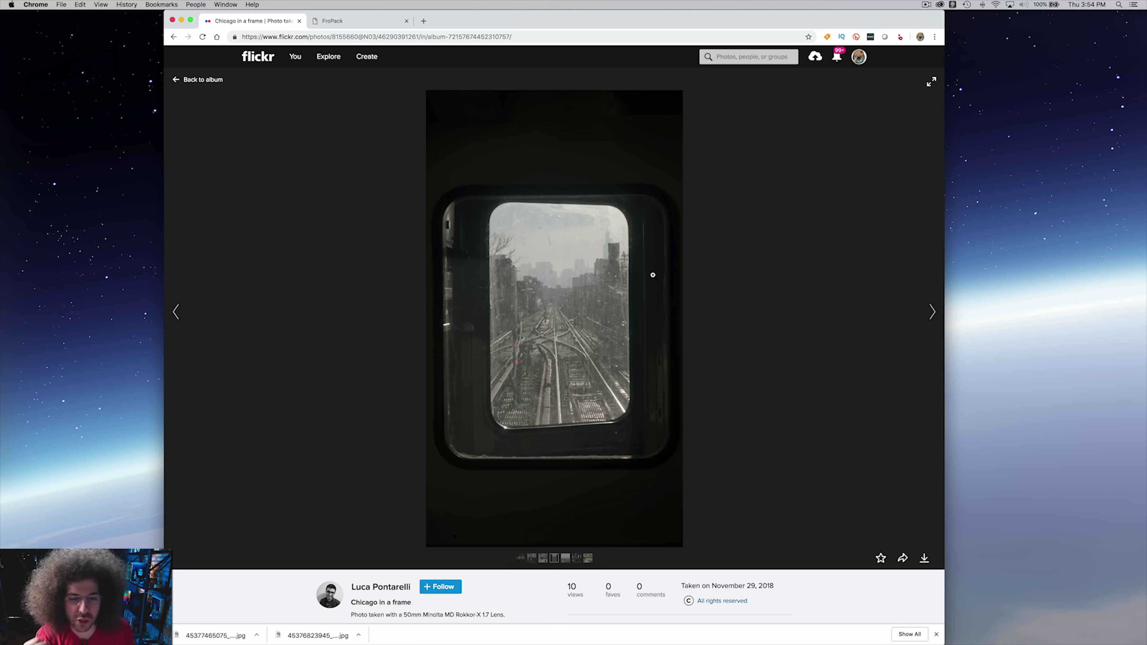
pyautogui.click(581, 285)
pyautogui.click(581, 286)
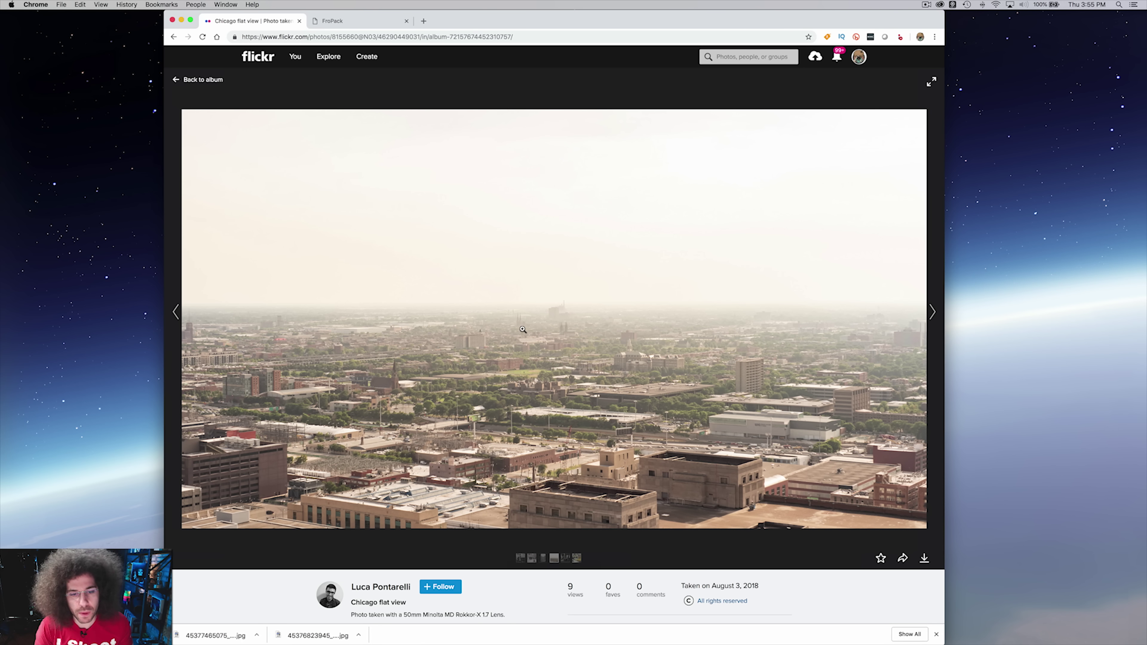
# Read the Chicago flat view photo's EXIF camera info, then advance to Brunch vibe.
pyautogui.scroll(-5, 564, 322)
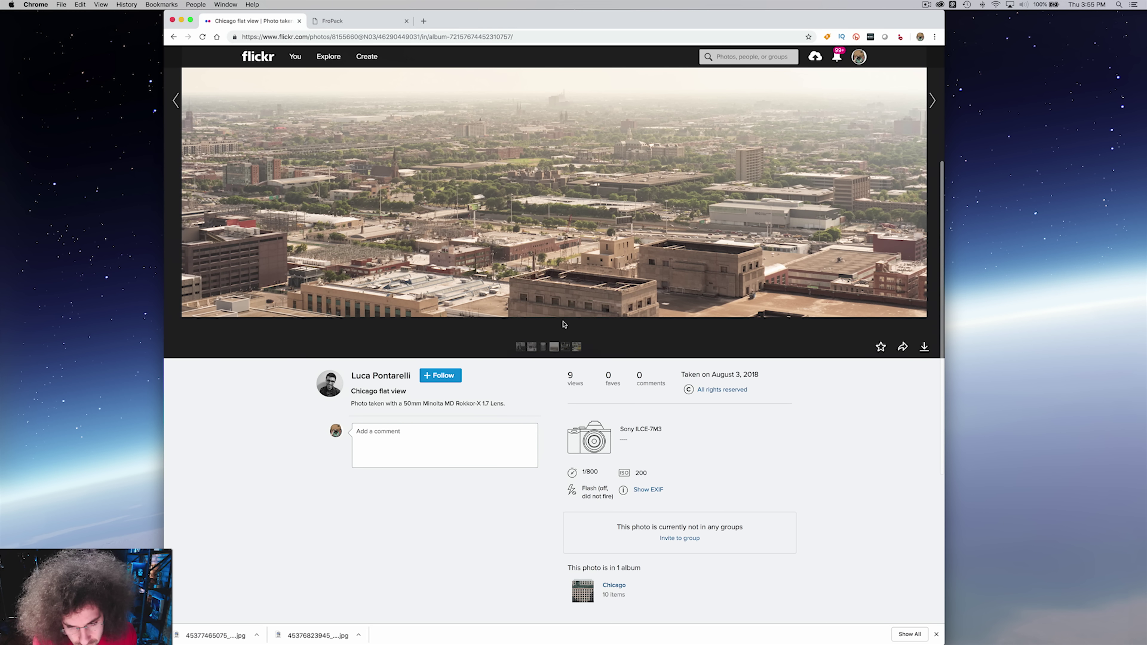
pyautogui.scroll(5, 563, 324)
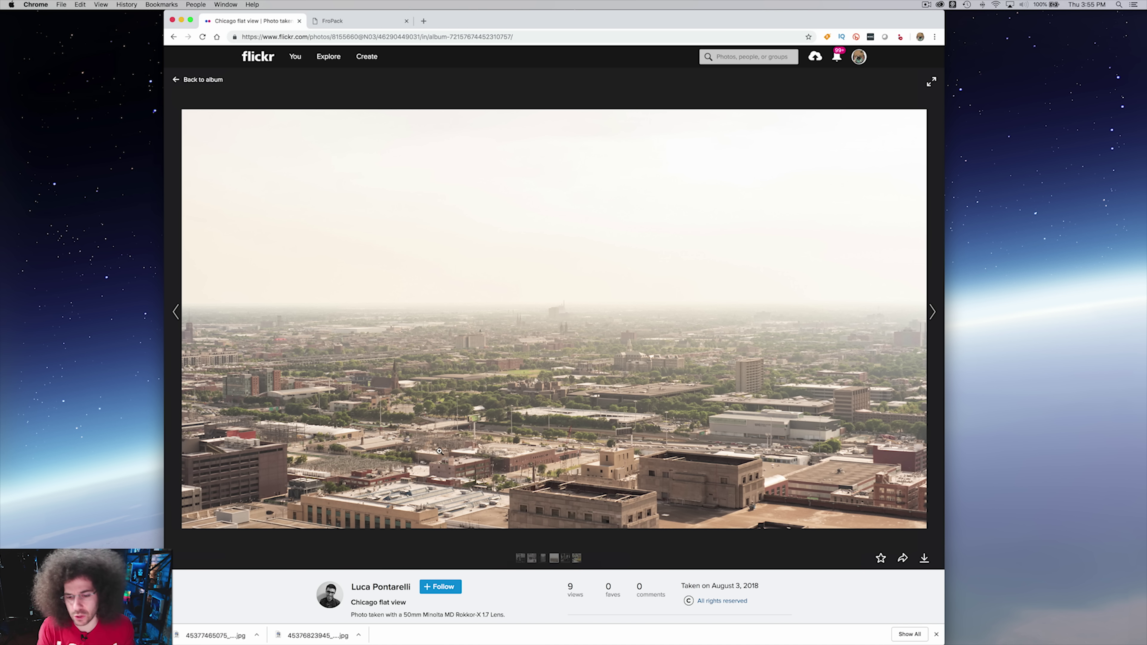
pyautogui.scroll(-4, 439, 451)
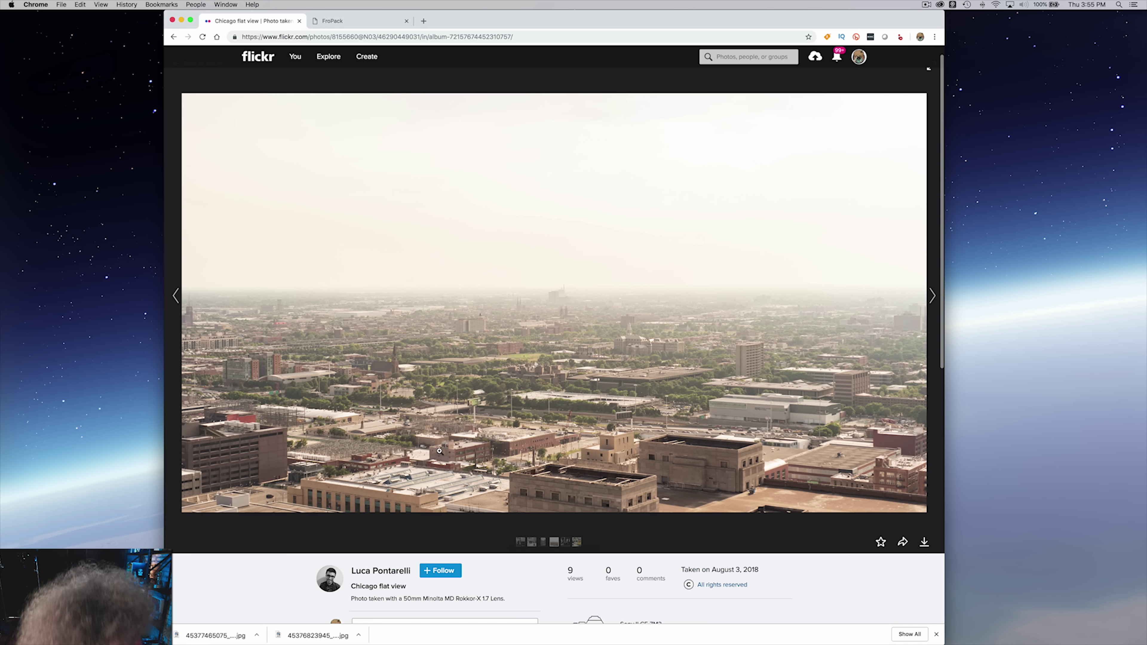
pyautogui.scroll(4, 439, 451)
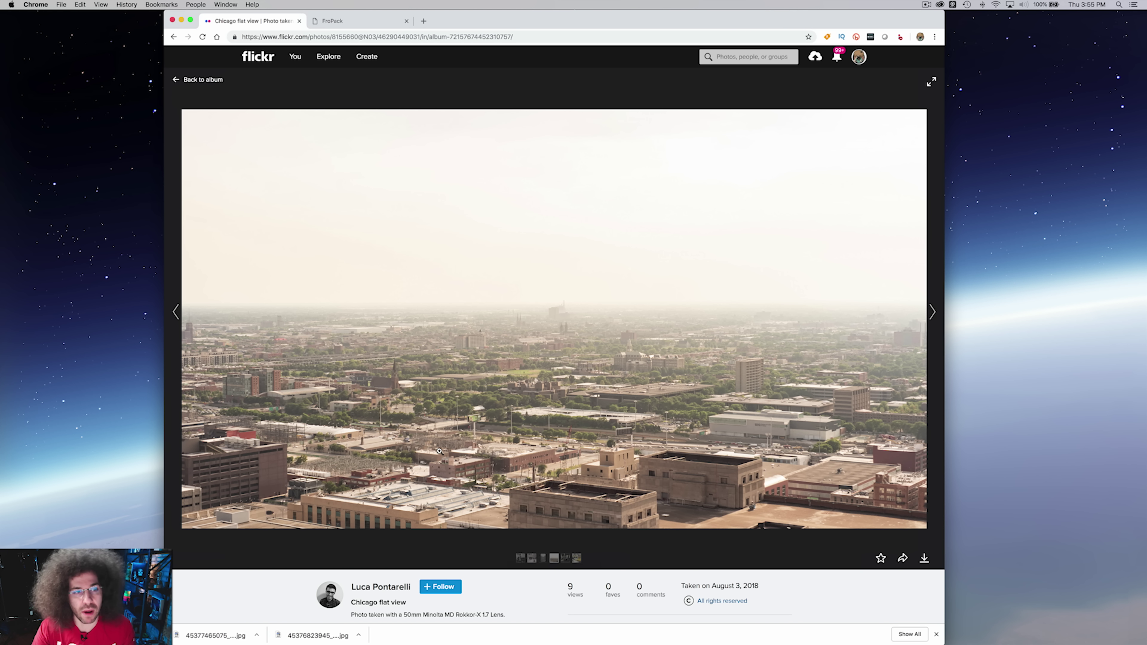
pyautogui.press('Right')
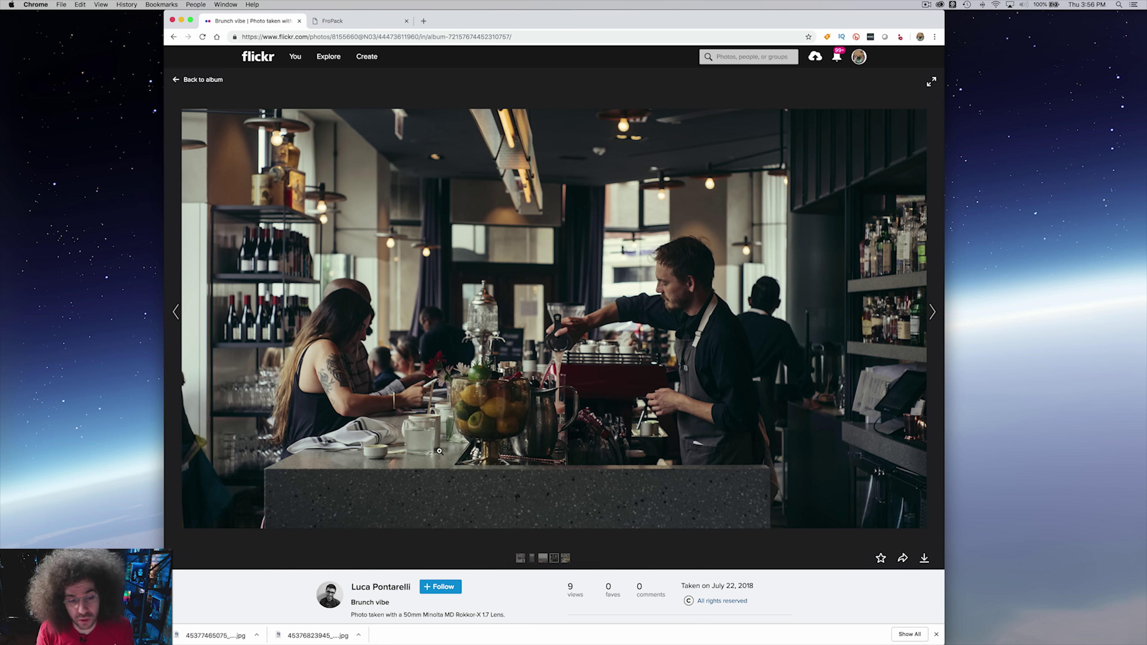
# Open Brunch vibe in the lightbox and close it, then advance to the Yellow photo.
pyautogui.click(349, 296)
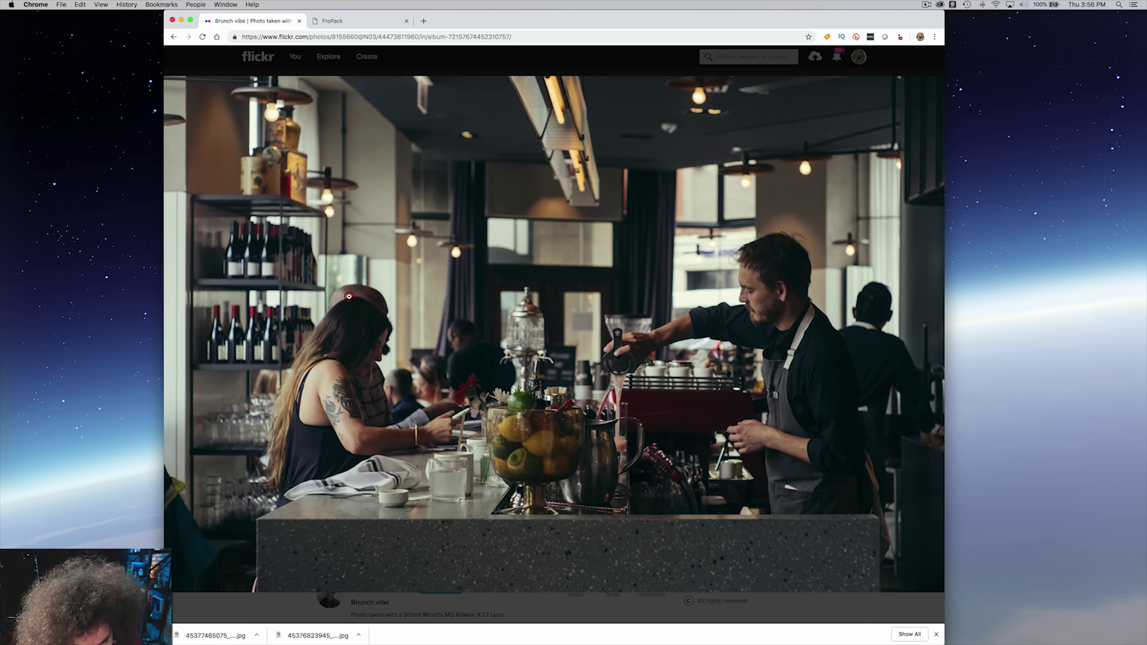
pyautogui.click(350, 298)
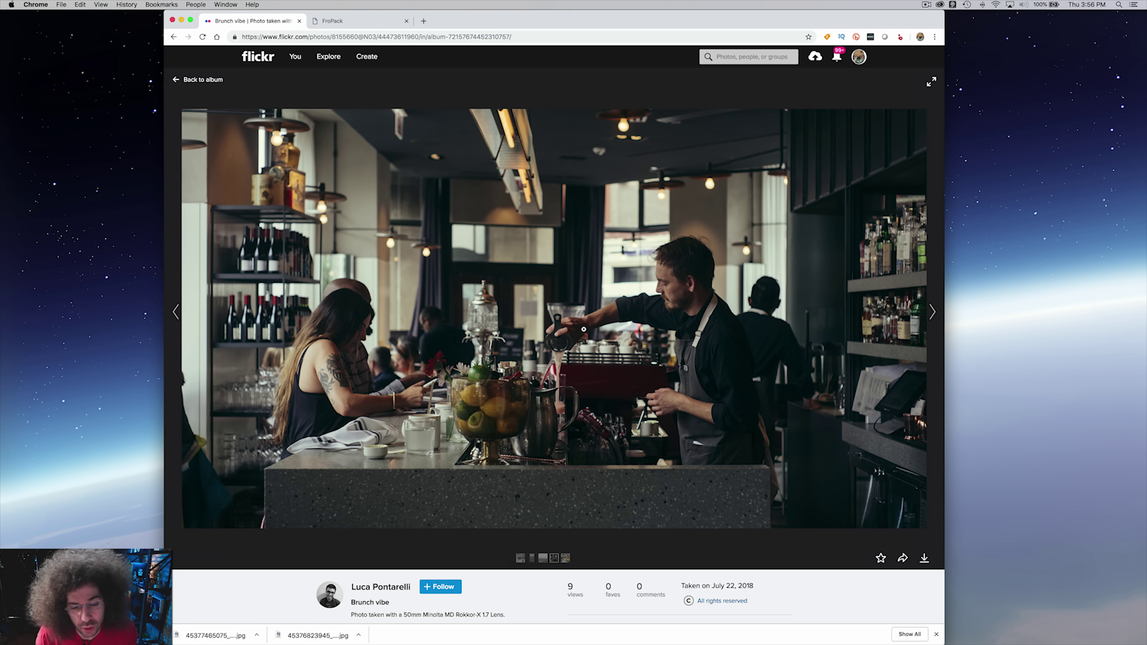
pyautogui.scroll(-3, 583, 329)
pyautogui.scroll(3, 583, 329)
pyautogui.press('Right')
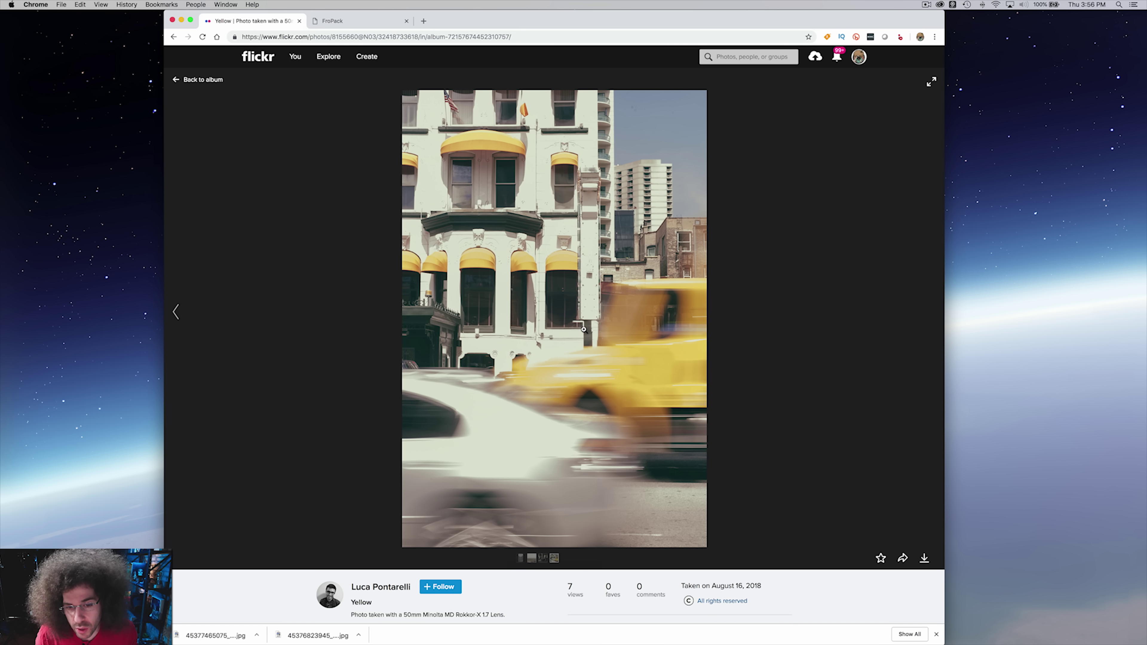
# Read the Yellow taxi photo's details, then go back to the 10-photo Chicago album grid.
pyautogui.scroll(-1, 583, 329)
pyautogui.scroll(1, 584, 330)
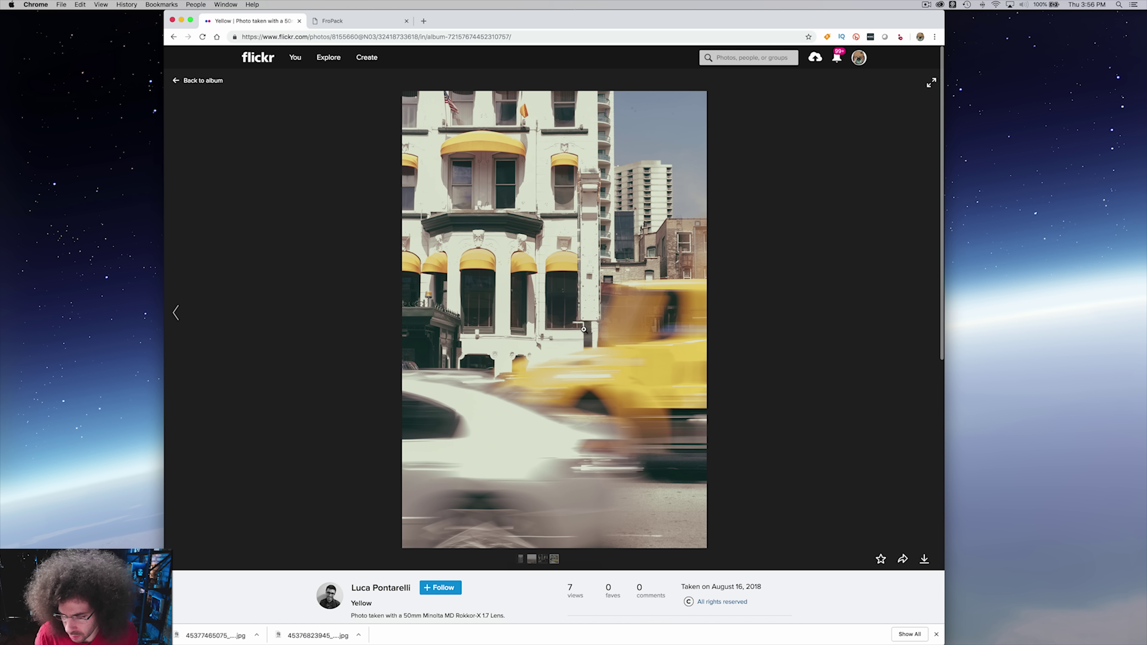
pyautogui.scroll(-1, 584, 330)
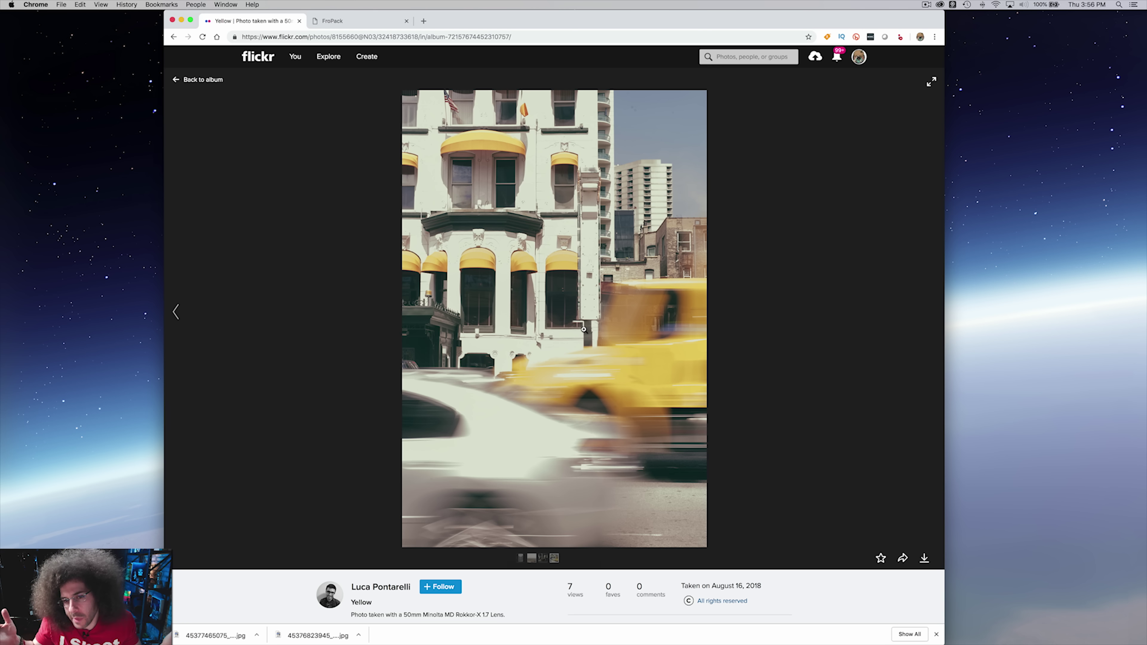
pyautogui.scroll(-2, 583, 329)
pyautogui.scroll(-5, 584, 330)
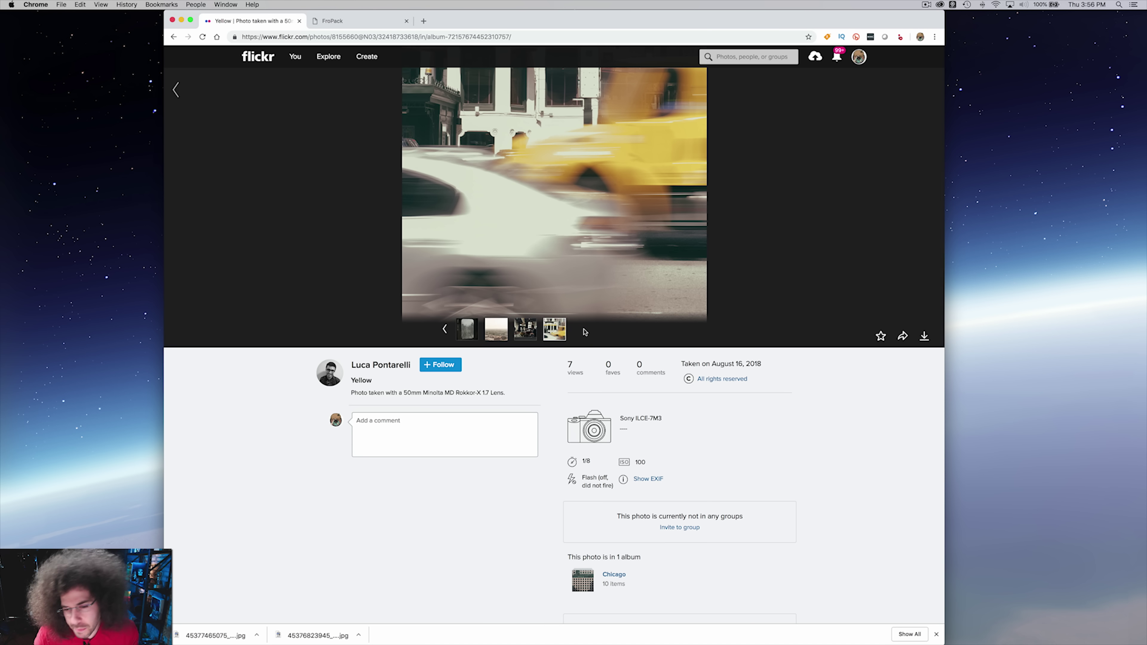
pyautogui.scroll(6, 585, 332)
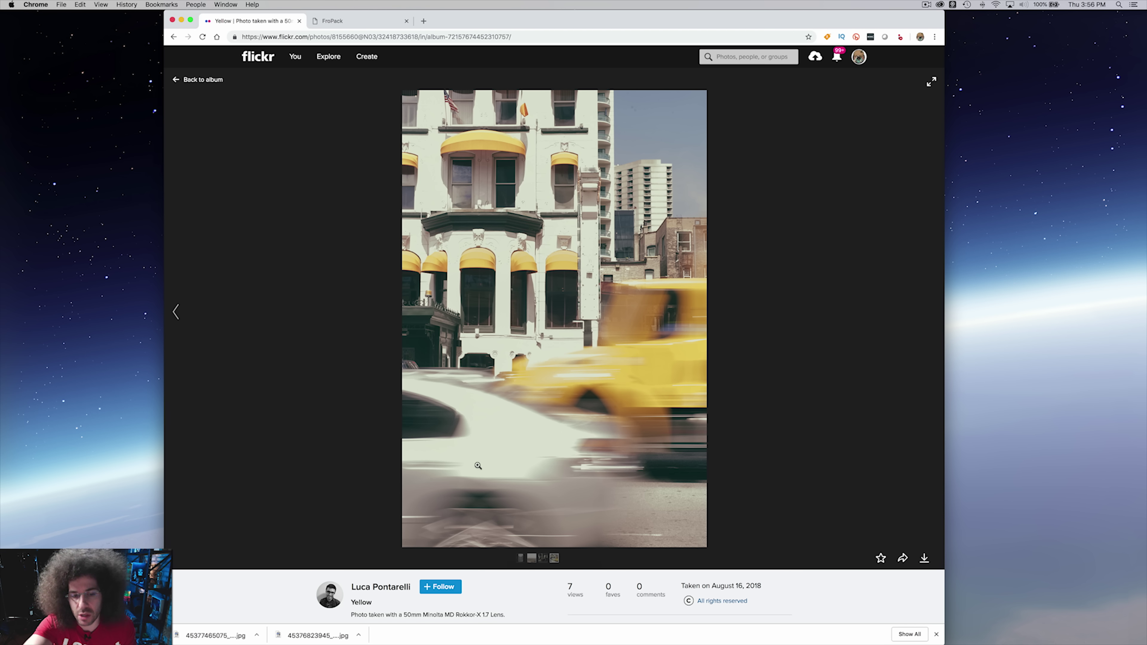
pyautogui.scroll(-2, 506, 343)
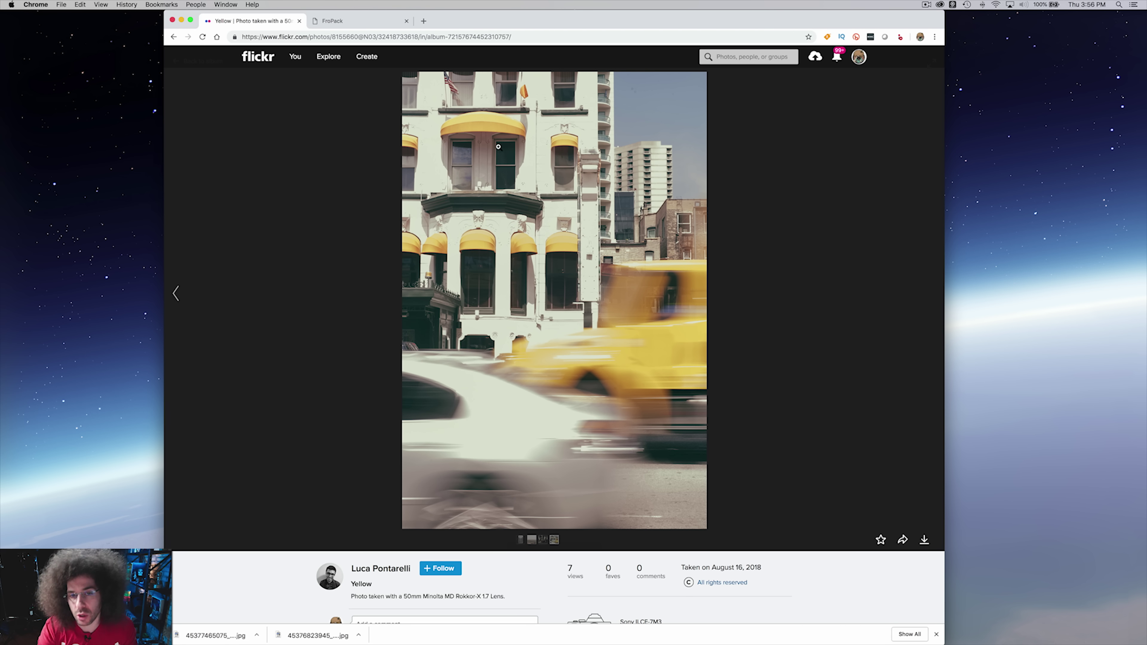
pyautogui.scroll(2, 460, 276)
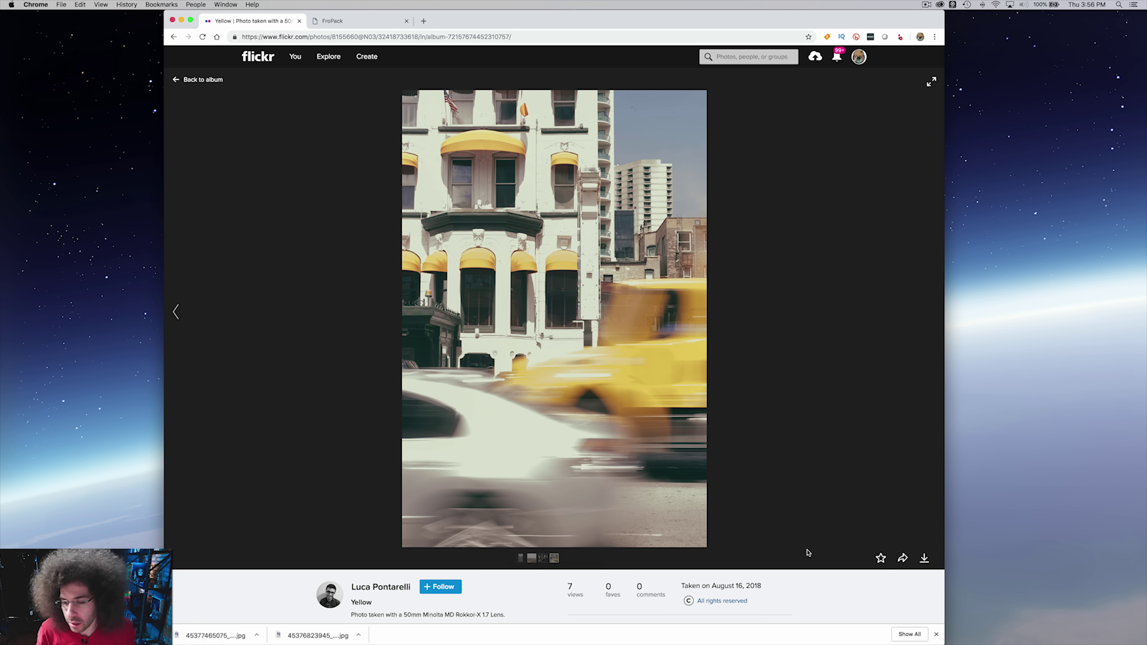
pyautogui.click(203, 79)
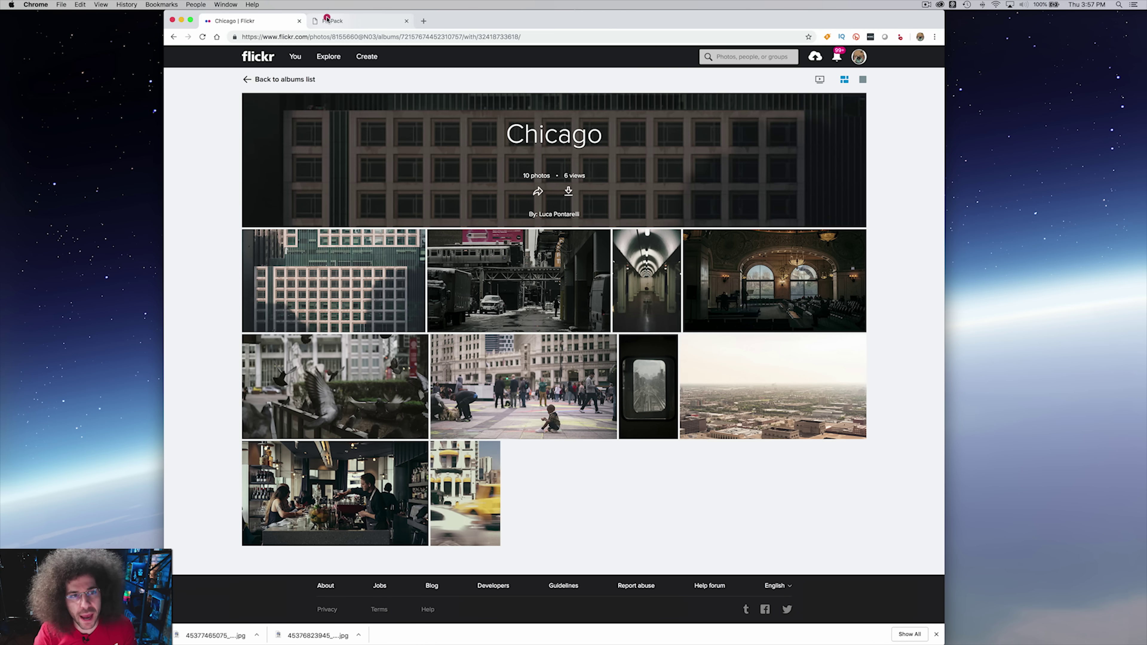
# Switch to the FroPack 1 tab and scroll through its 14 presets' before-and-after examples.
pyautogui.click(326, 21)
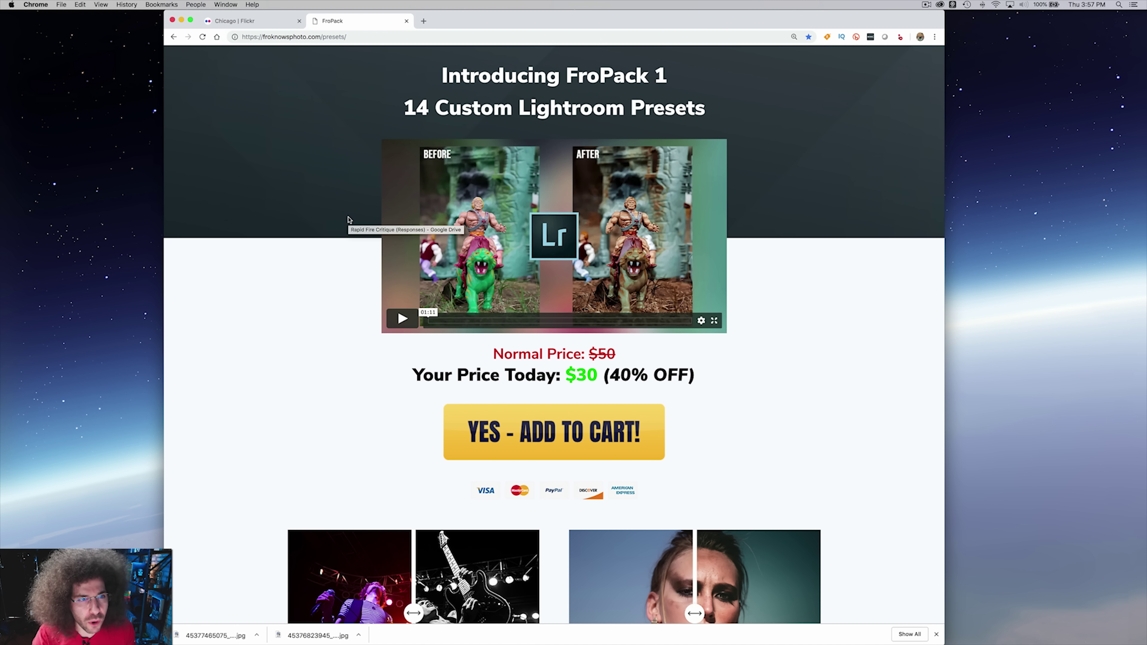
pyautogui.scroll(-5, 405, 226)
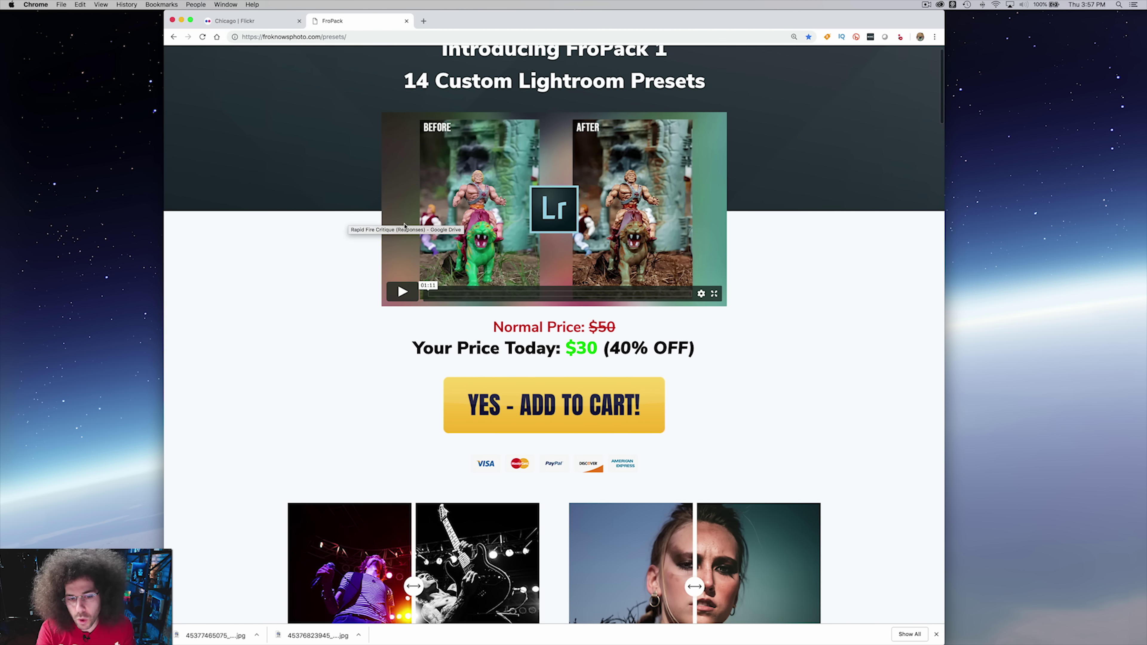
pyautogui.scroll(-3, 405, 225)
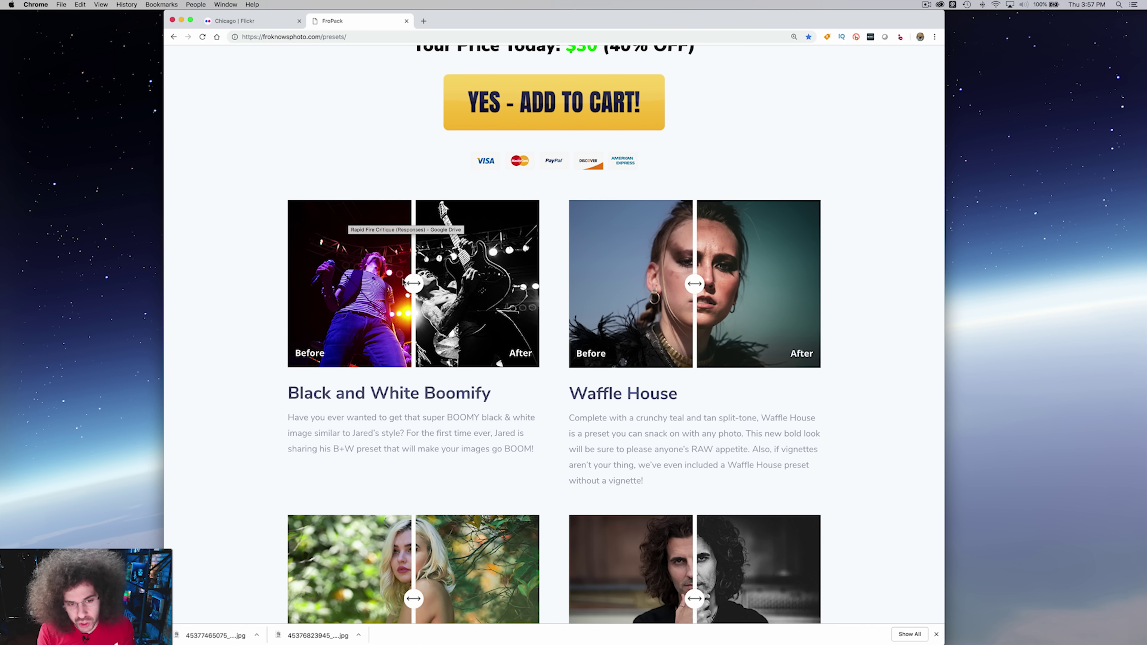
pyautogui.scroll(7, 353, 225)
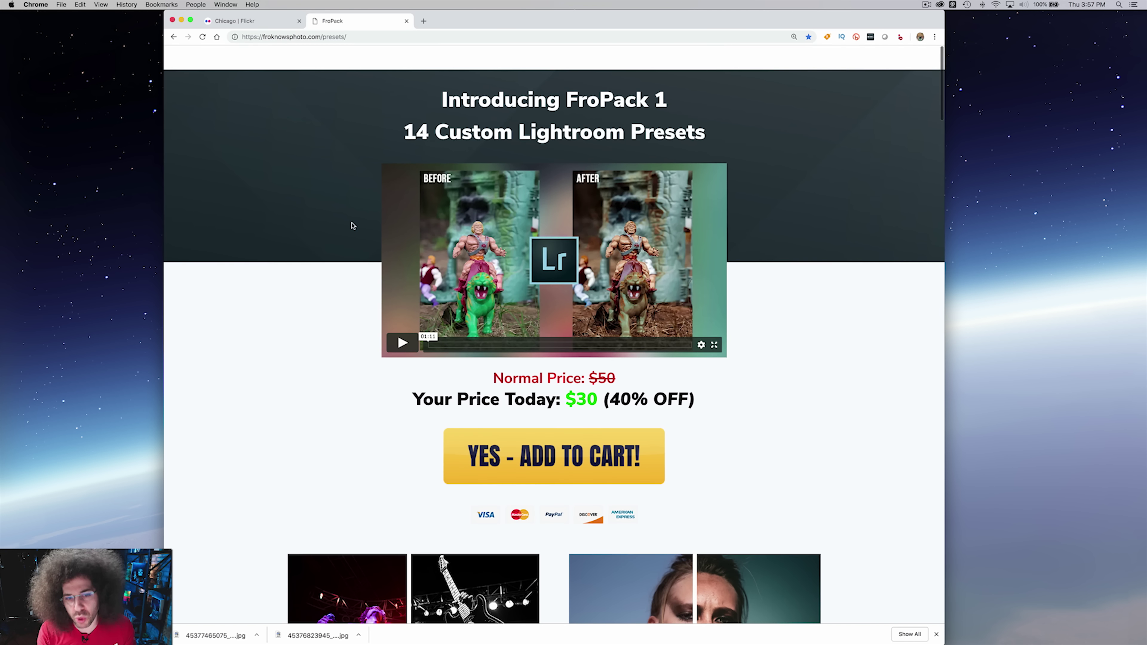